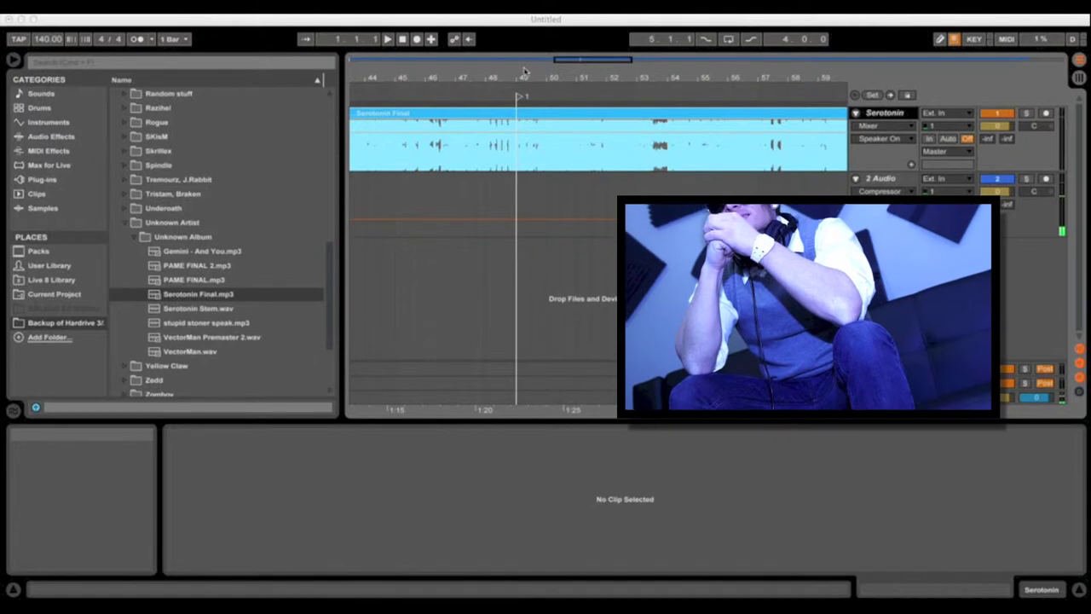
Step: Insert a new MIDI track below the Serotonin track and load a Drum Rack instrument onto it
{"action": "left_click_drag", "start_coordinate": [526, 80], "coordinate": [553, 78]}
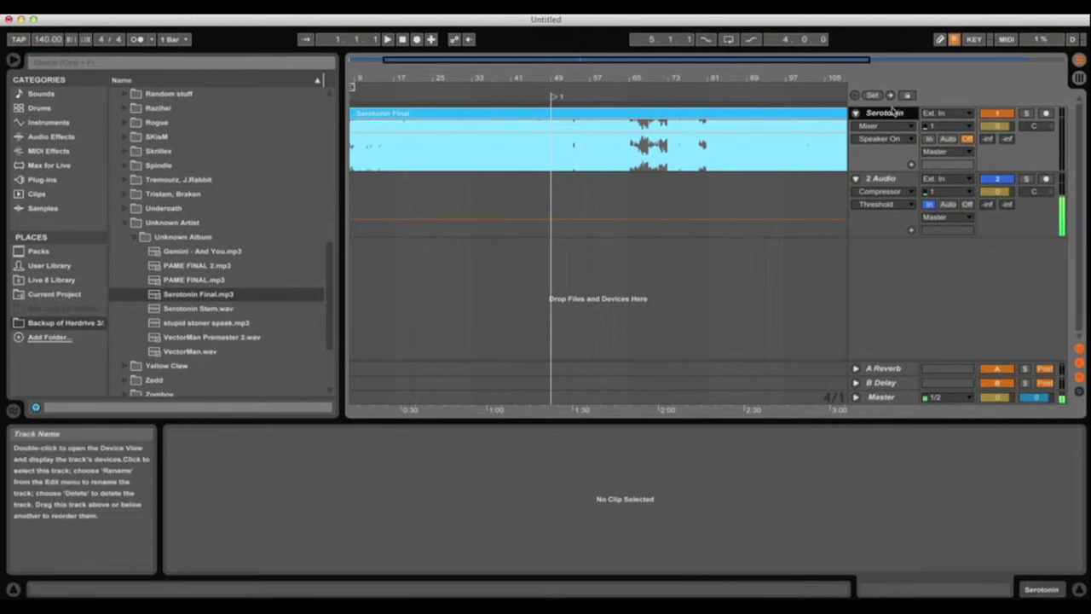
{"action": "left_click_drag", "start_coordinate": [551, 78], "coordinate": [531, 78]}
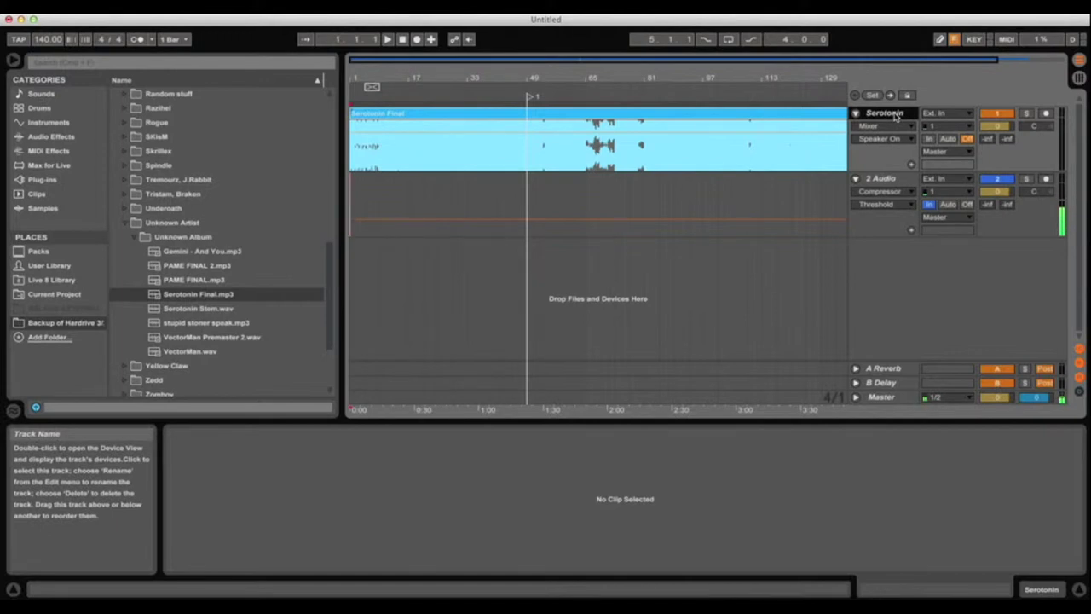
{"action": "key", "text": "super+shift+t"}
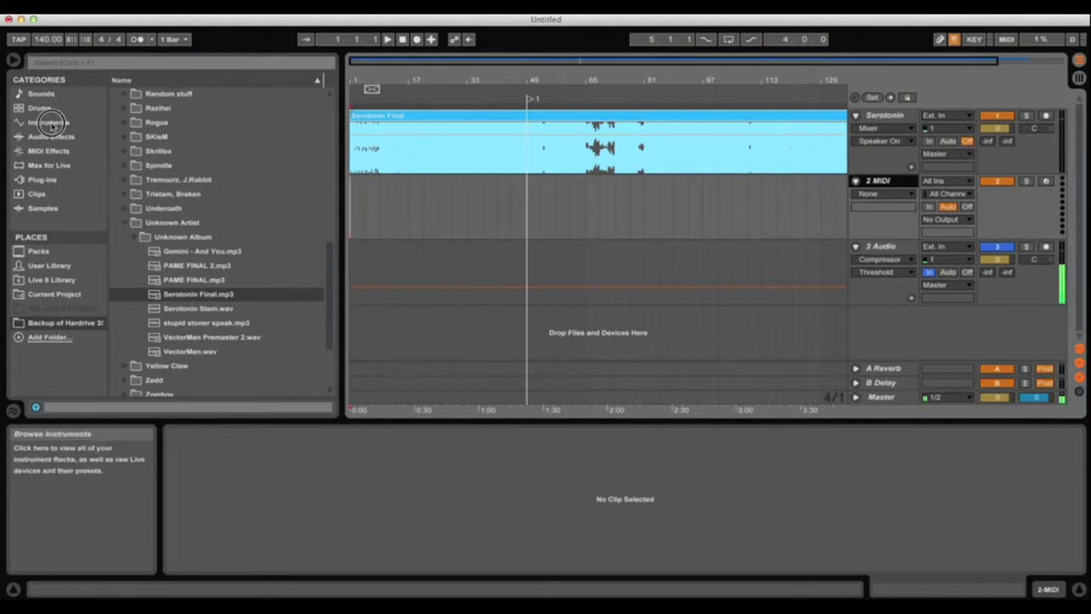
{"action": "left_click", "coordinate": [76, 122]}
{"action": "left_click", "coordinate": [162, 122]}
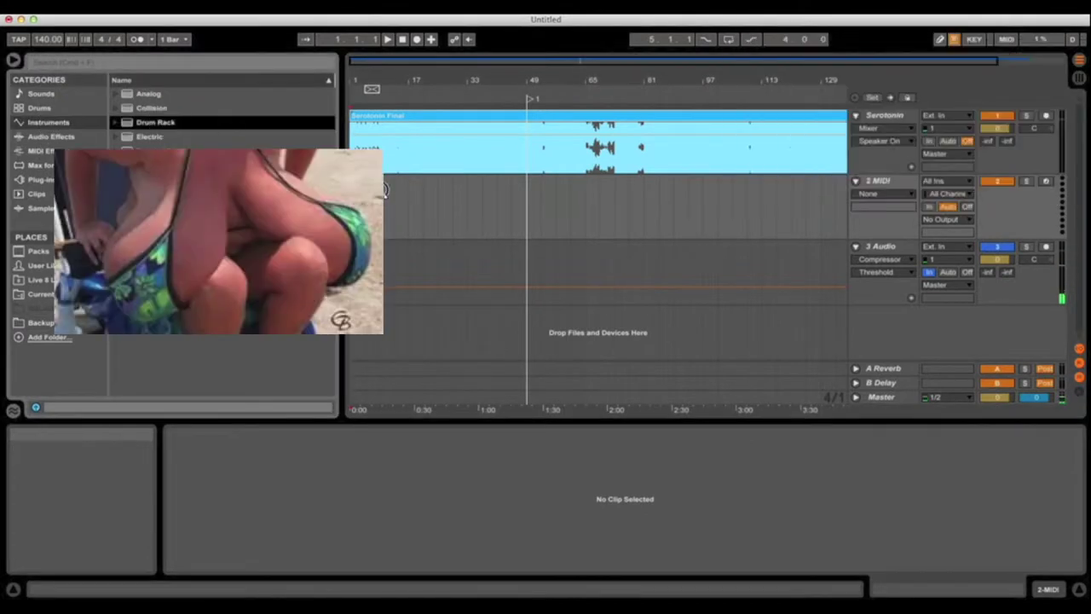
{"action": "left_click_drag", "start_coordinate": [384, 189], "coordinate": [380, 192]}
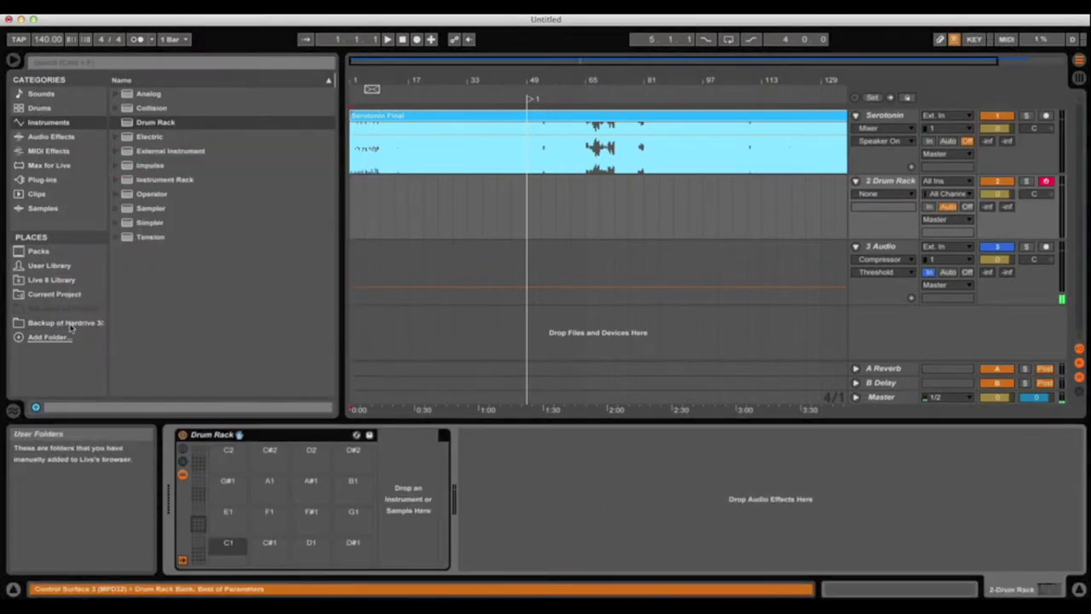
Step: Browse the backup hard drive's samples folder to Vengeance_Essential_Dubstep_Vol_2 and expand the VDUB2 Snares folder
{"action": "left_click", "coordinate": [68, 323]}
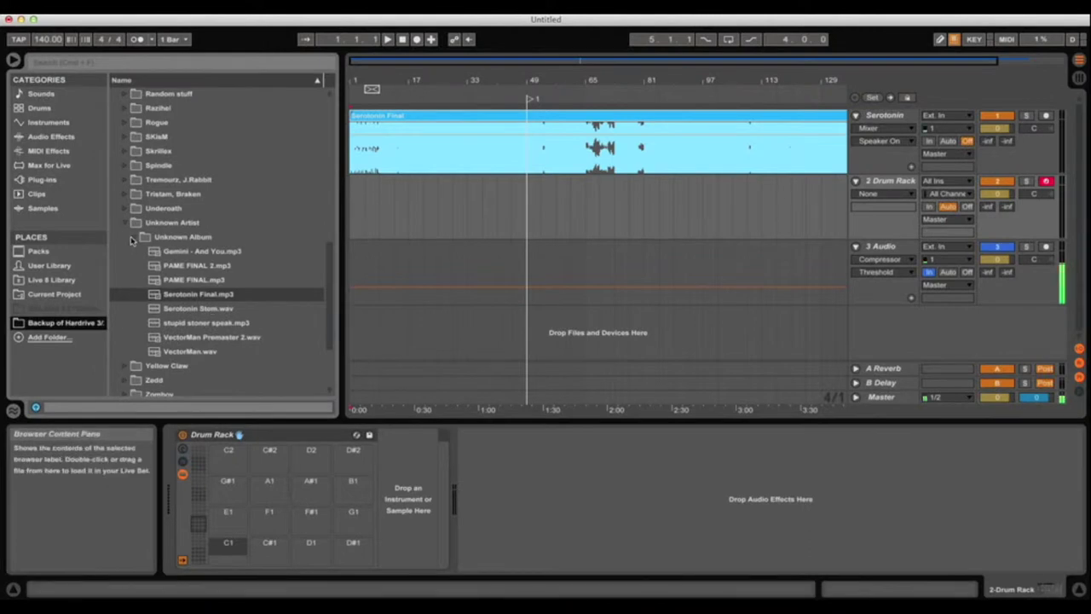
{"action": "left_click", "coordinate": [131, 239]}
{"action": "left_click", "coordinate": [127, 224]}
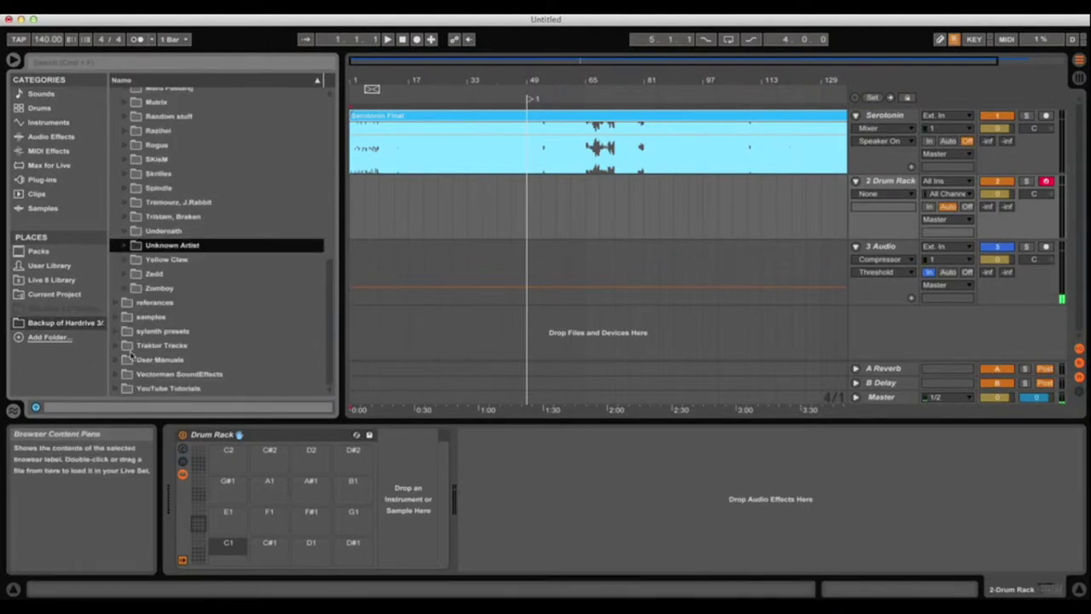
{"action": "left_click", "coordinate": [124, 317]}
{"action": "scroll", "coordinate": [182, 325], "scroll_direction": "down", "scroll_amount": 10}
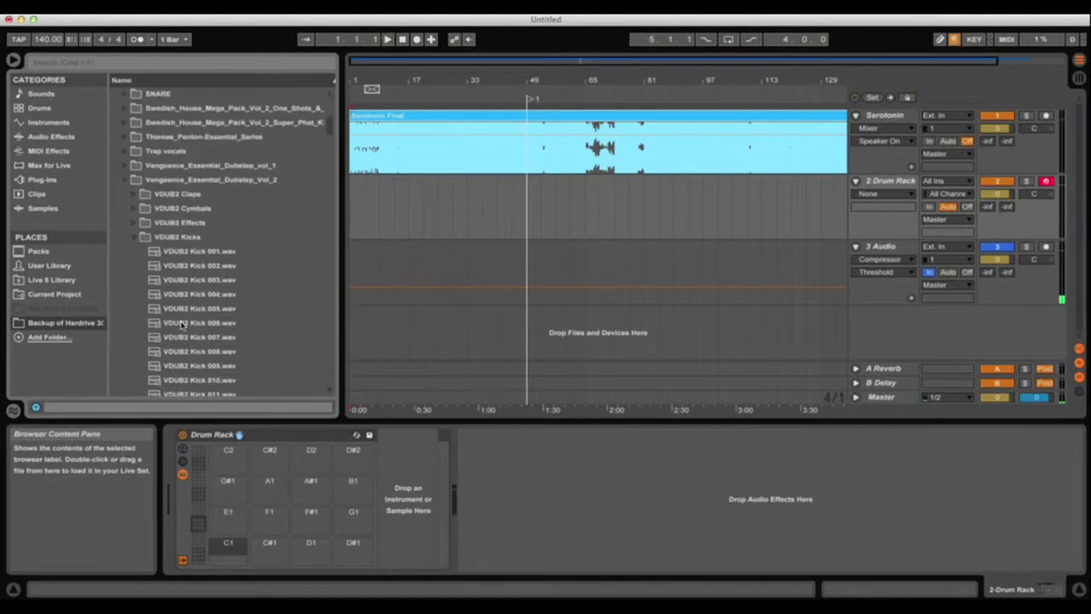
{"action": "left_click", "coordinate": [136, 242]}
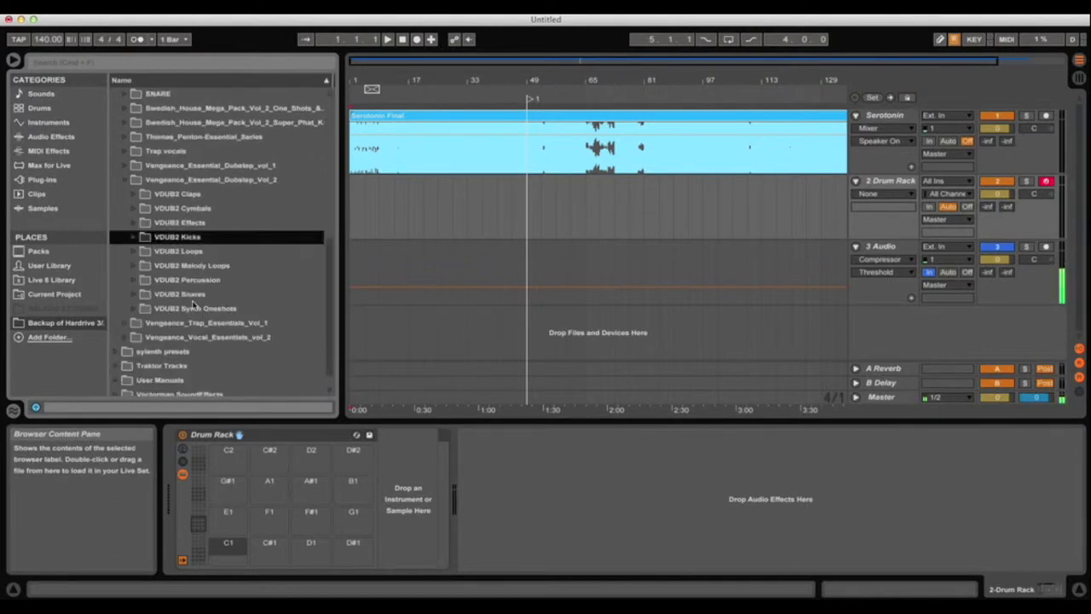
{"action": "left_click", "coordinate": [136, 294]}
{"action": "scroll", "coordinate": [206, 294], "scroll_direction": "down", "scroll_amount": 3}
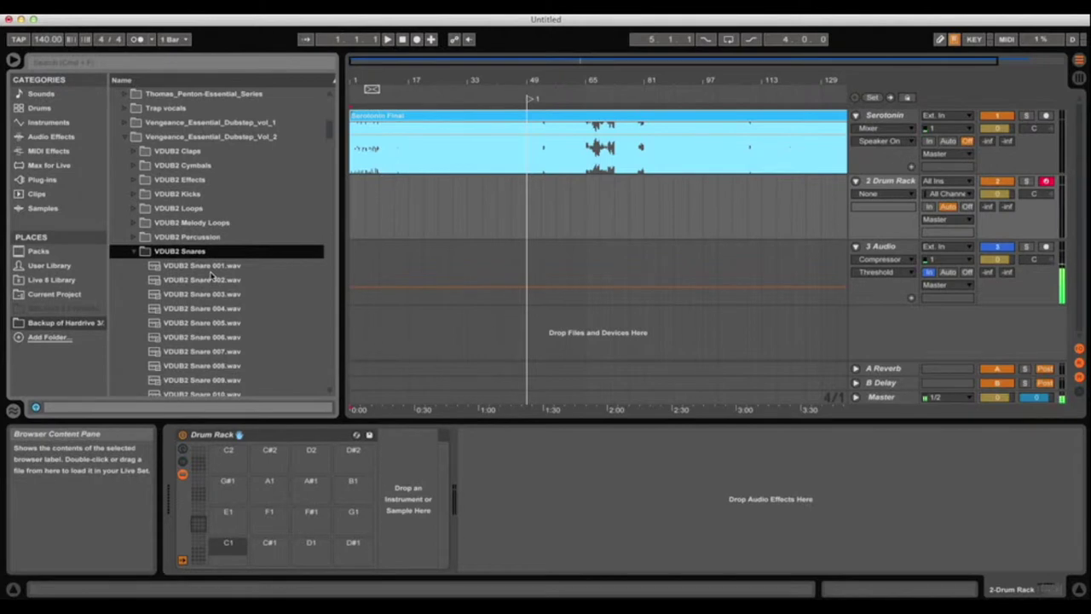
Step: Audition the snare samples from VDUB2 Snare 001 to 007 to compare their sound
{"action": "left_click", "coordinate": [204, 266]}
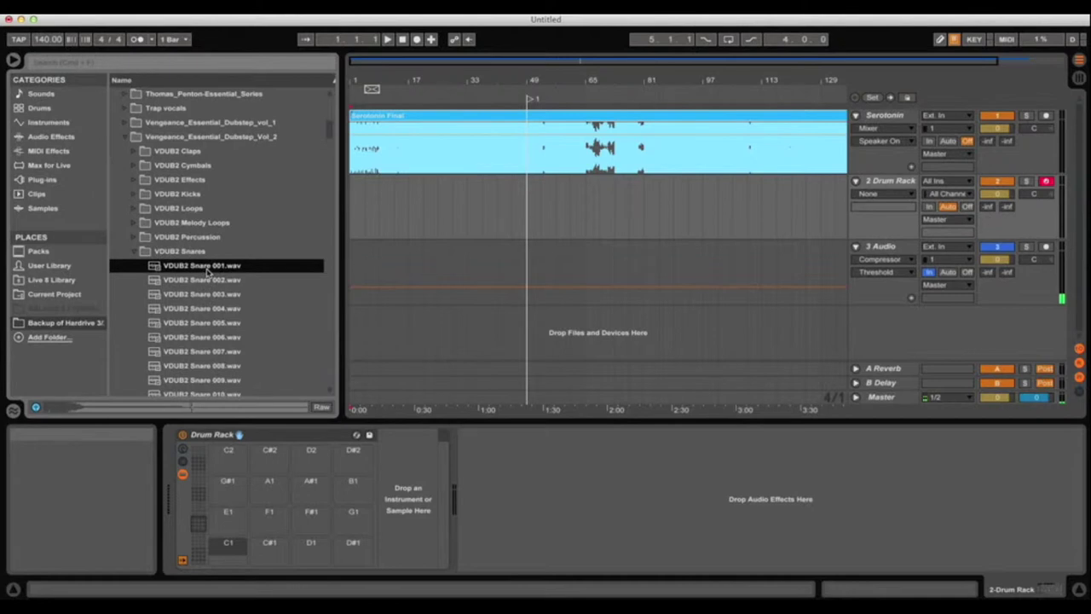
{"action": "key", "text": "Down"}
{"action": "key", "text": "Down"}
{"action": "key", "text": "Down"}
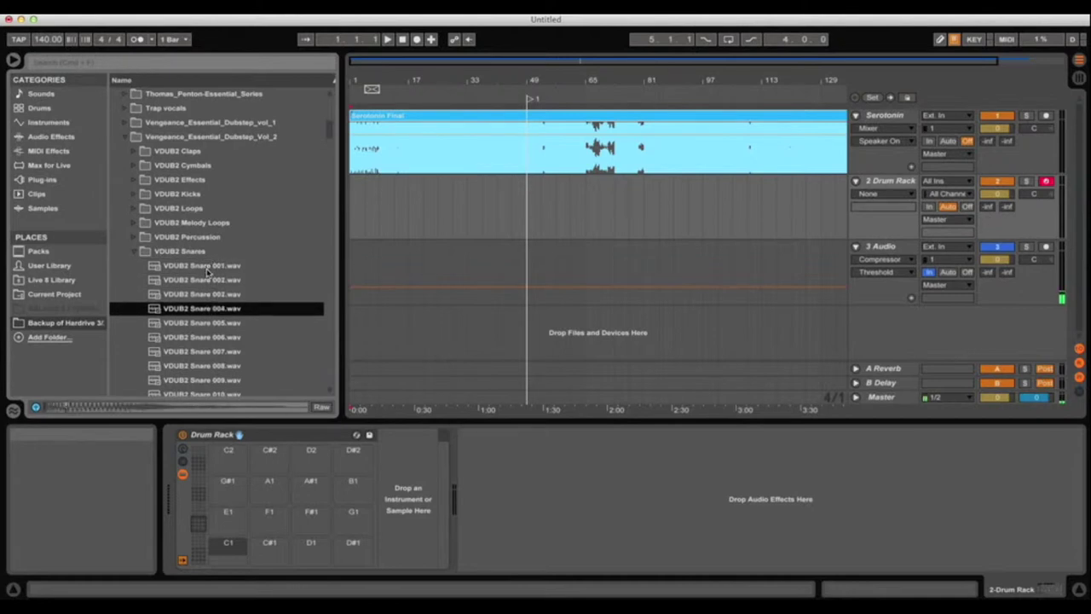
{"action": "key", "text": "Down"}
{"action": "key", "text": "Down"}
{"action": "key", "text": "Down"}
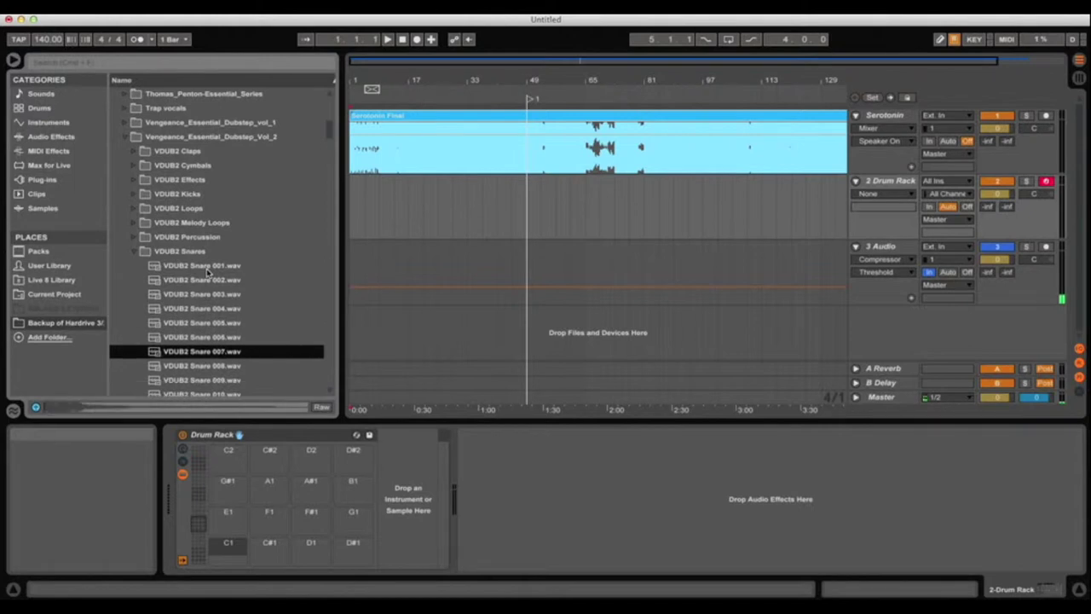
{"action": "key", "text": "Up"}
{"action": "key", "text": "Up"}
{"action": "key", "text": "Up"}
{"action": "key", "text": "Up"}
{"action": "key", "text": "Down"}
{"action": "key", "text": "Up"}
{"action": "key", "text": "Up"}
{"action": "key", "text": "Up"}
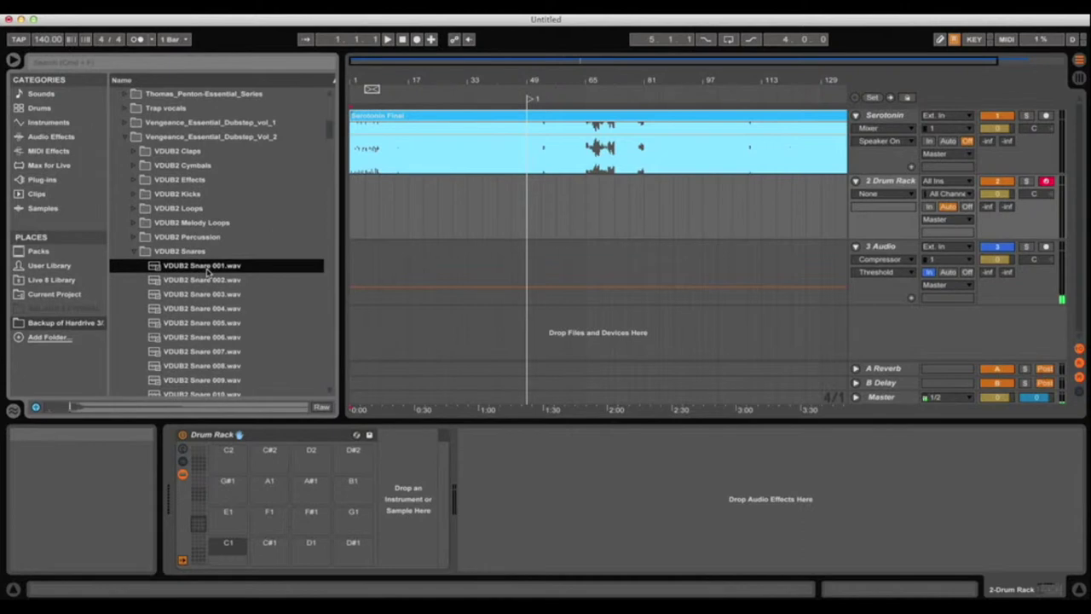
{"action": "key", "text": "Down"}
{"action": "key", "text": "Down"}
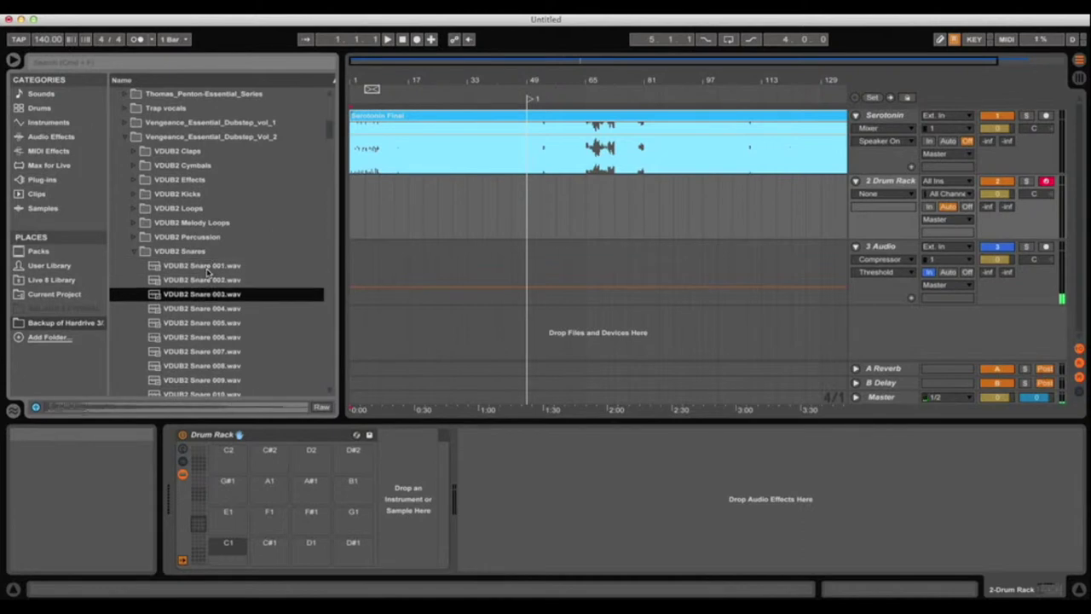
Step: Load VDUB2 Snare 004.wav onto the C1 pad of the Drum Rack
{"action": "key", "text": "Down"}
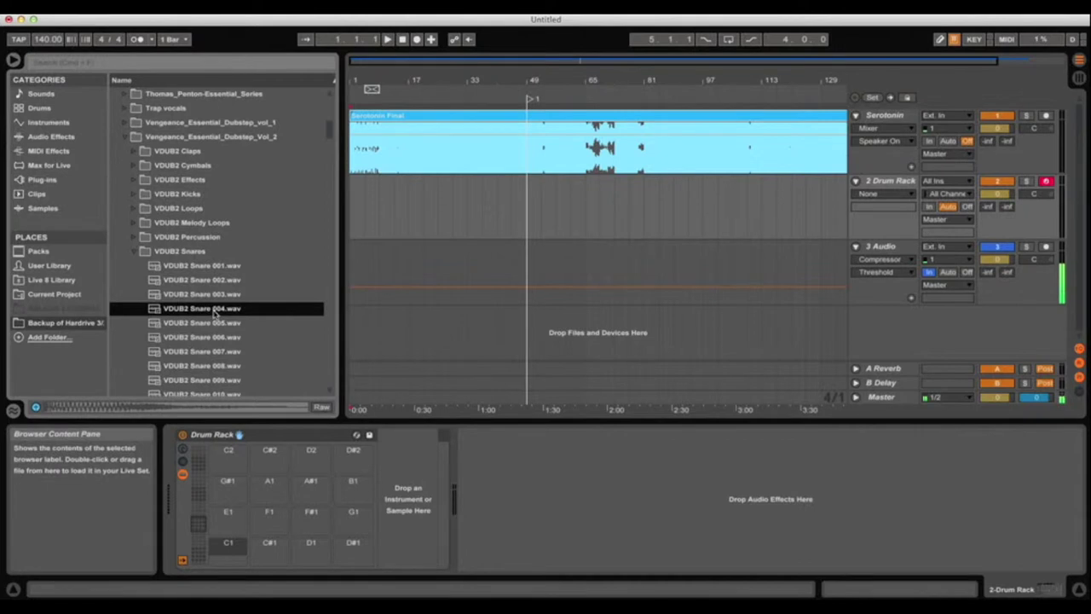
{"action": "left_click_drag", "start_coordinate": [213, 312], "coordinate": [232, 498]}
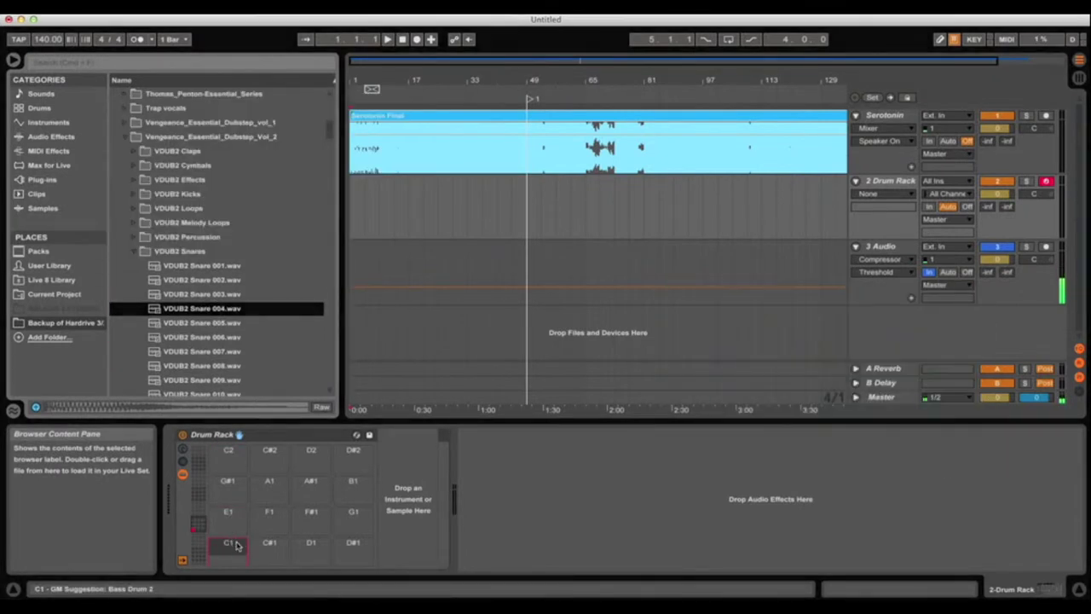
{"action": "left_click_drag", "start_coordinate": [237, 546], "coordinate": [237, 546]}
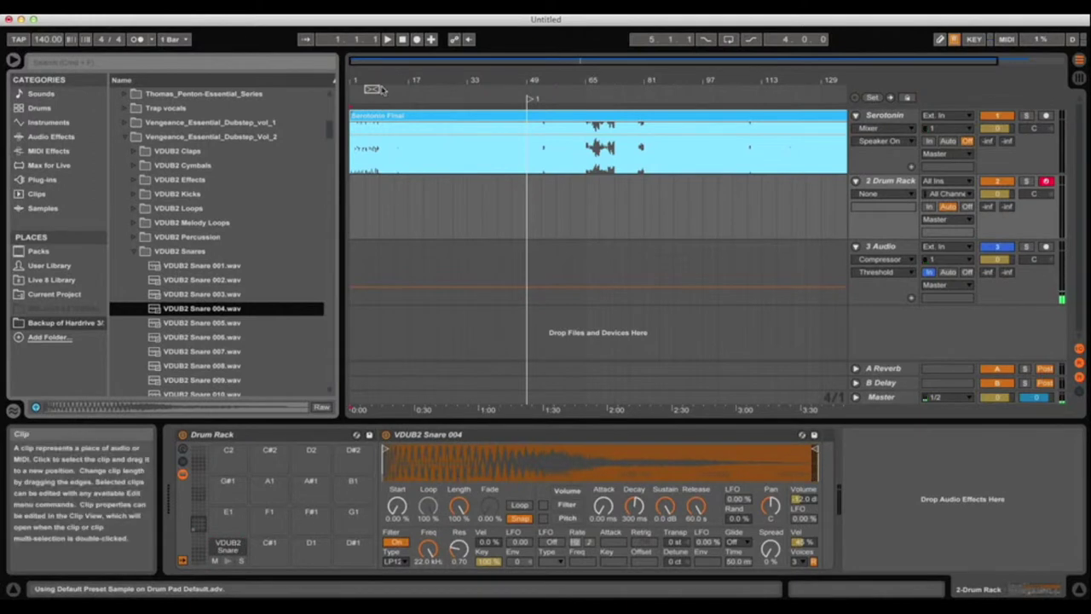
Step: Deactivate the Serotonin track and insert an empty one-bar MIDI clip in bar 1 of the Drum Rack track
{"action": "left_click_drag", "start_coordinate": [362, 81], "coordinate": [401, 333]}
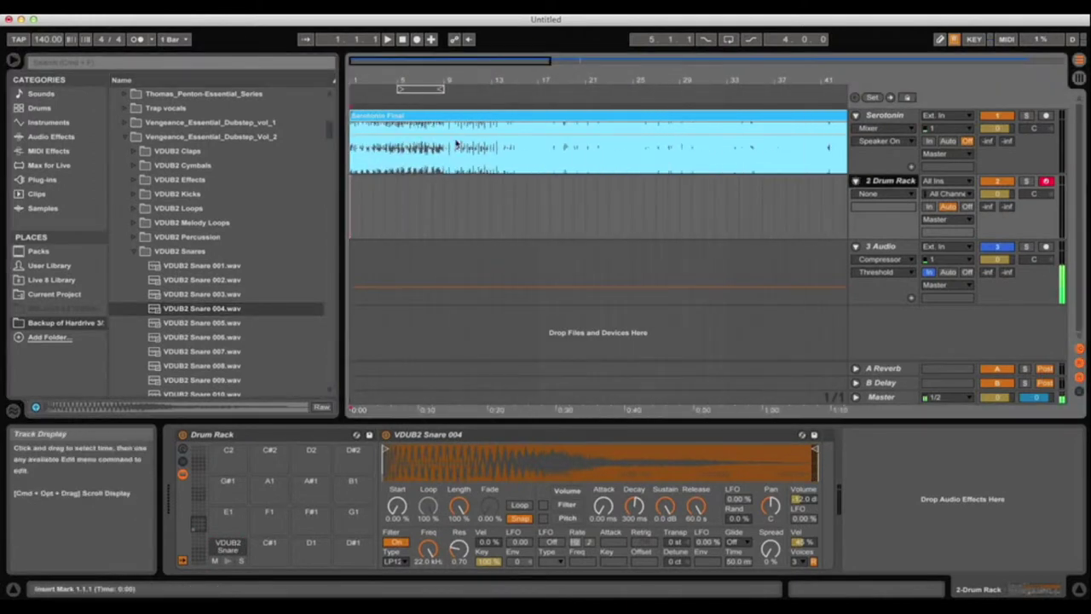
{"action": "left_click", "coordinate": [997, 115]}
{"action": "left_click", "coordinate": [350, 194]}
{"action": "left_click_drag", "start_coordinate": [349, 190], "coordinate": [373, 198]}
{"action": "double_click", "coordinate": [364, 80]}
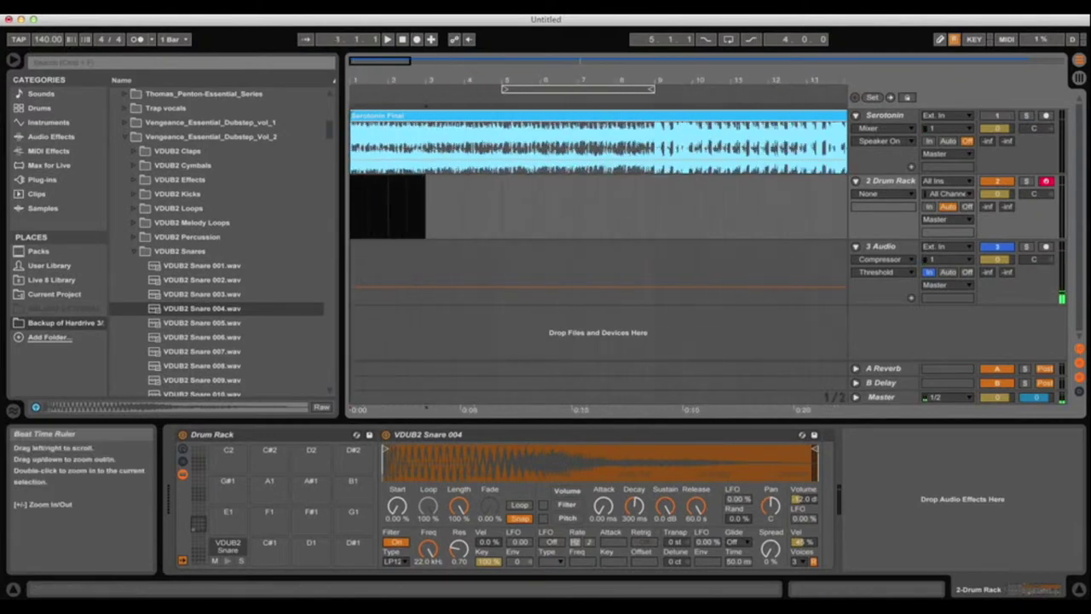
{"action": "left_click", "coordinate": [349, 192]}
{"action": "left_click_drag", "start_coordinate": [349, 192], "coordinate": [452, 195]}
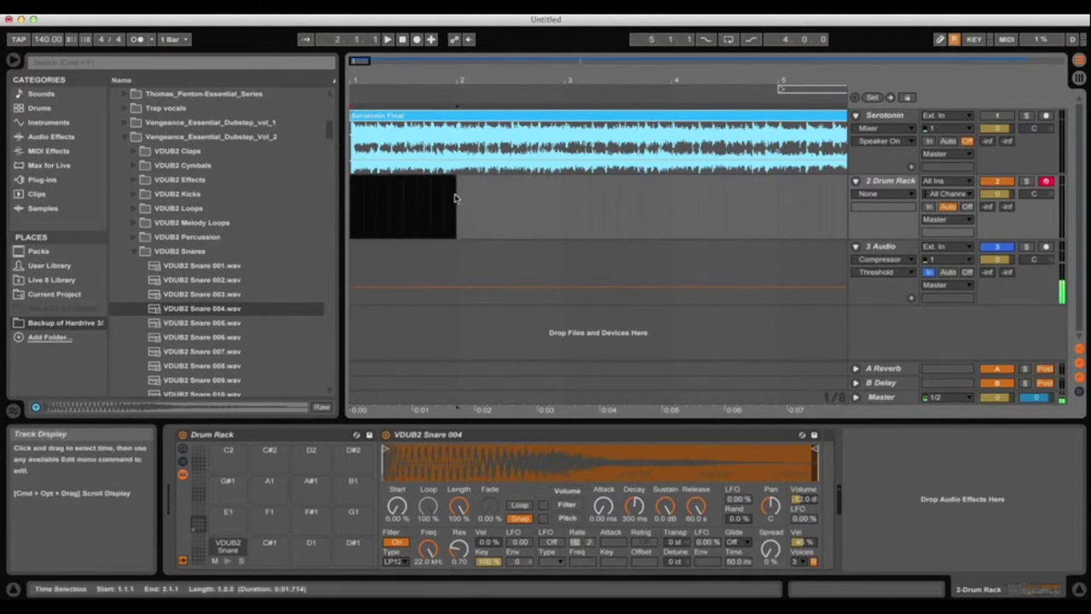
{"action": "key", "text": "super+shift+m"}
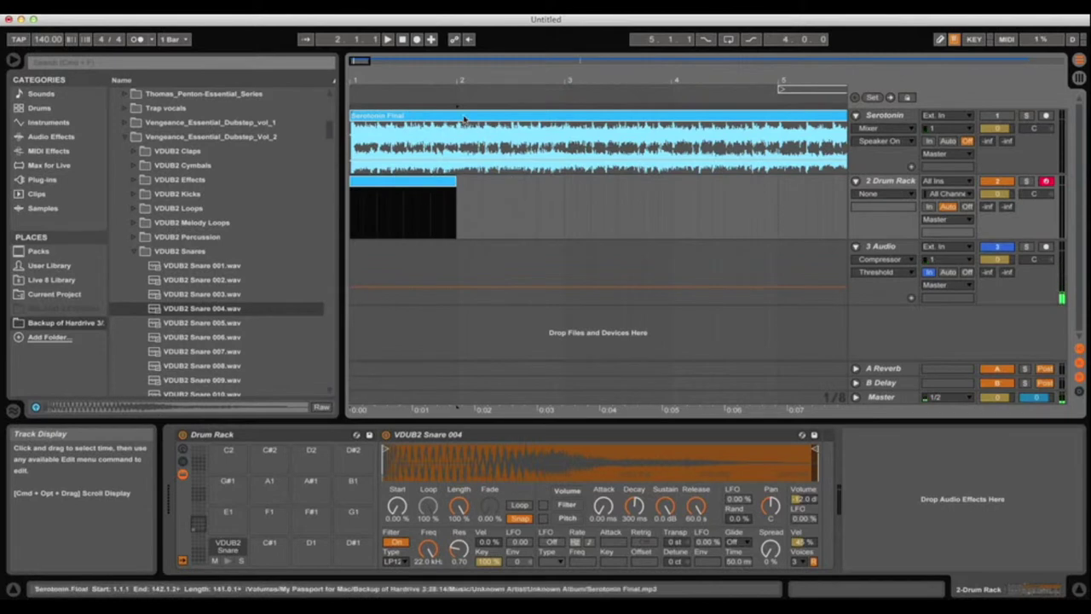
Step: Add snare notes at 1.1 and 1.3 in the new MIDI clip, with their velocity at 127
{"action": "double_click", "coordinate": [425, 181]}
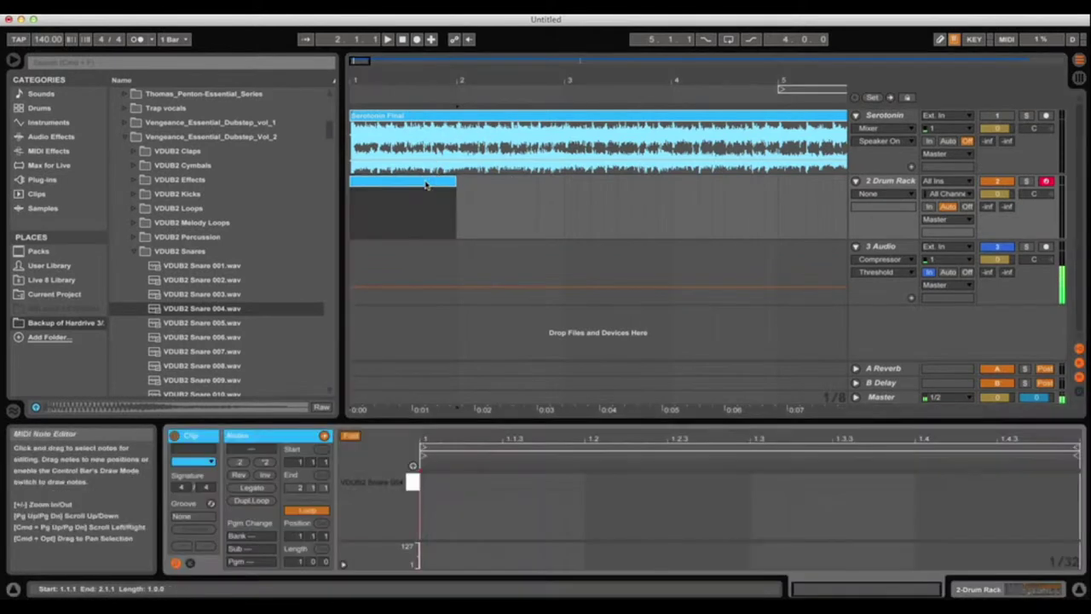
{"action": "double_click", "coordinate": [428, 486]}
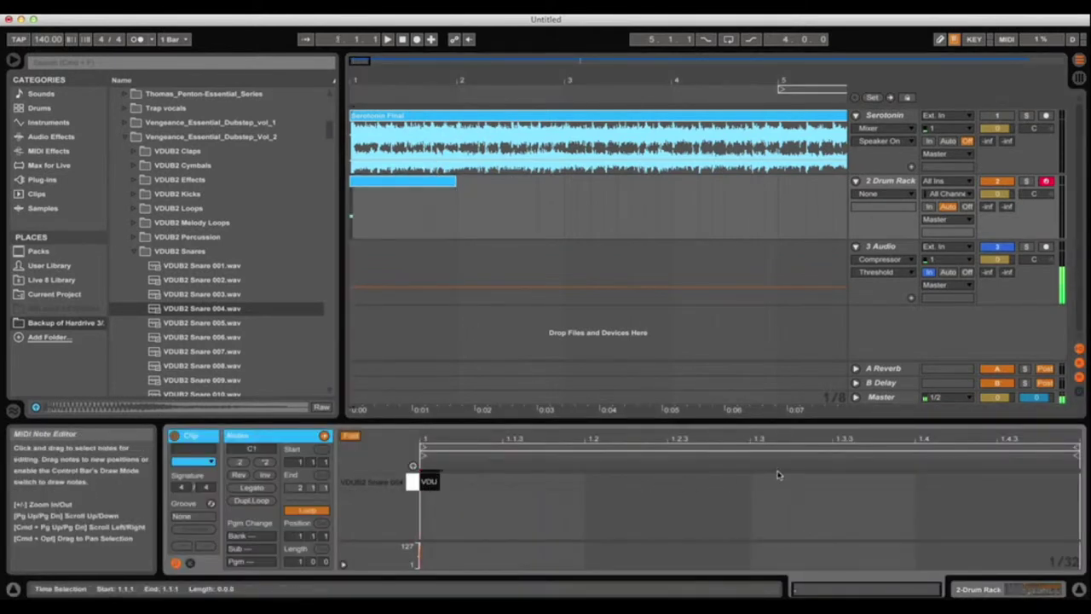
{"action": "double_click", "coordinate": [759, 483]}
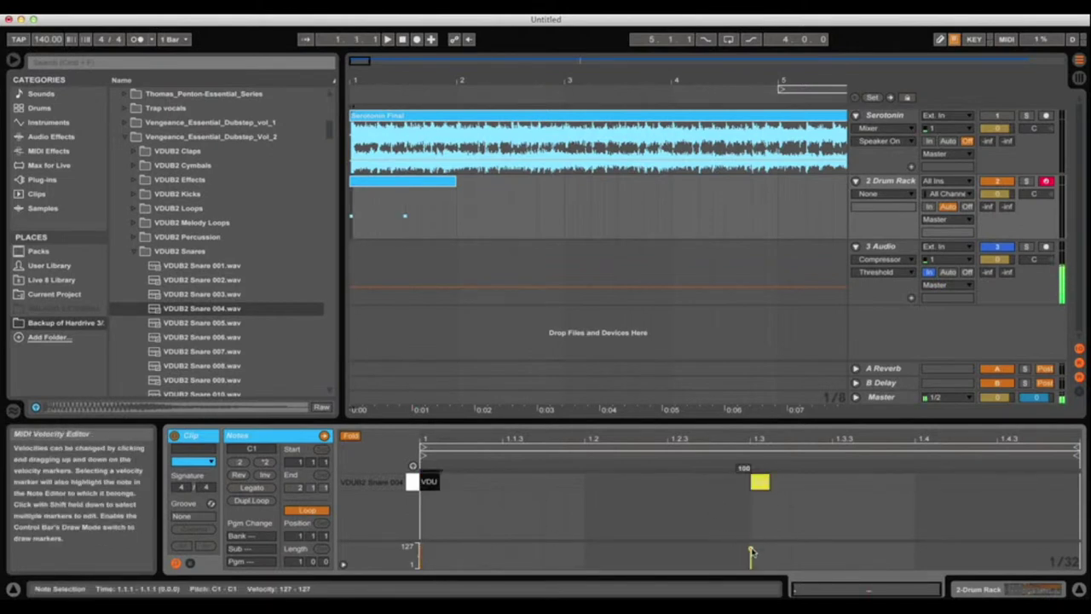
{"action": "left_click_drag", "start_coordinate": [752, 551], "coordinate": [752, 540]}
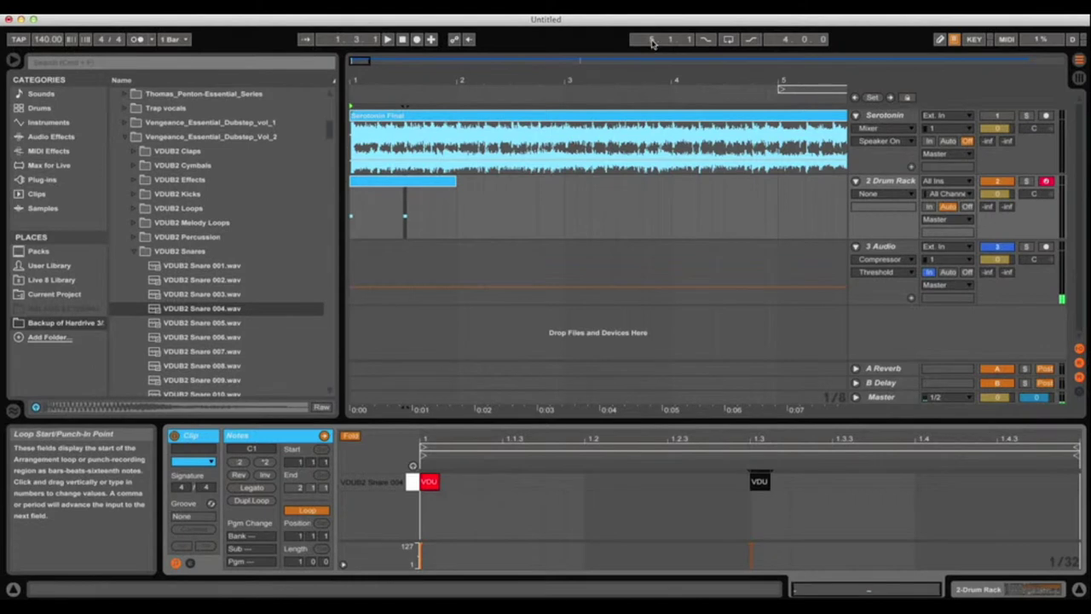
Step: Set the arrangement loop to start at 1.1.1 with a length of 1.0.0 and enable looping
{"action": "left_click_drag", "start_coordinate": [652, 44], "coordinate": [652, 78]}
{"action": "left_click_drag", "start_coordinate": [785, 43], "coordinate": [785, 70]}
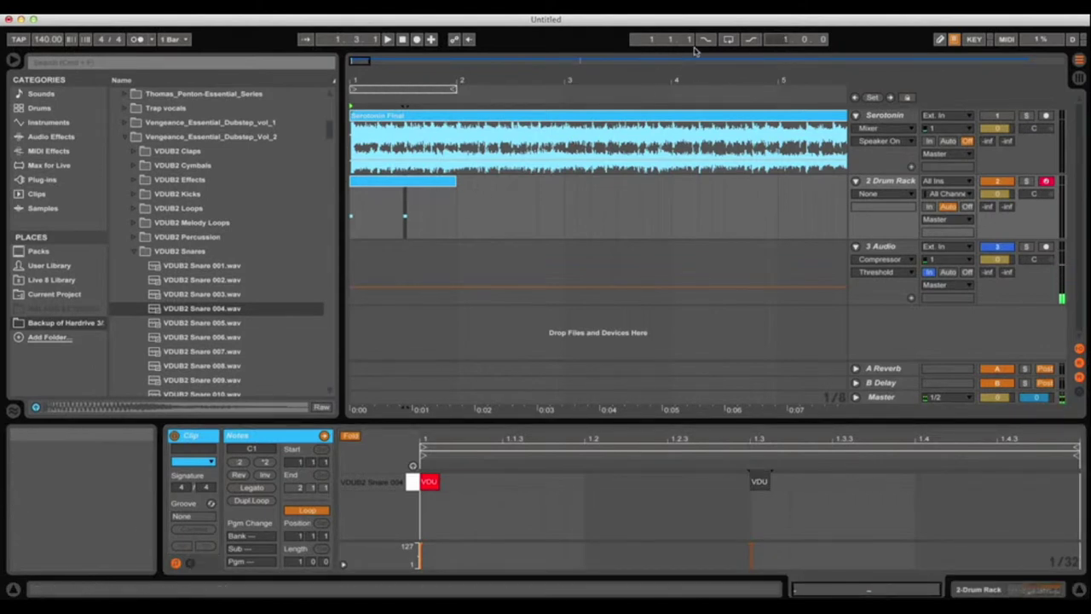
{"action": "left_click", "coordinate": [729, 39]}
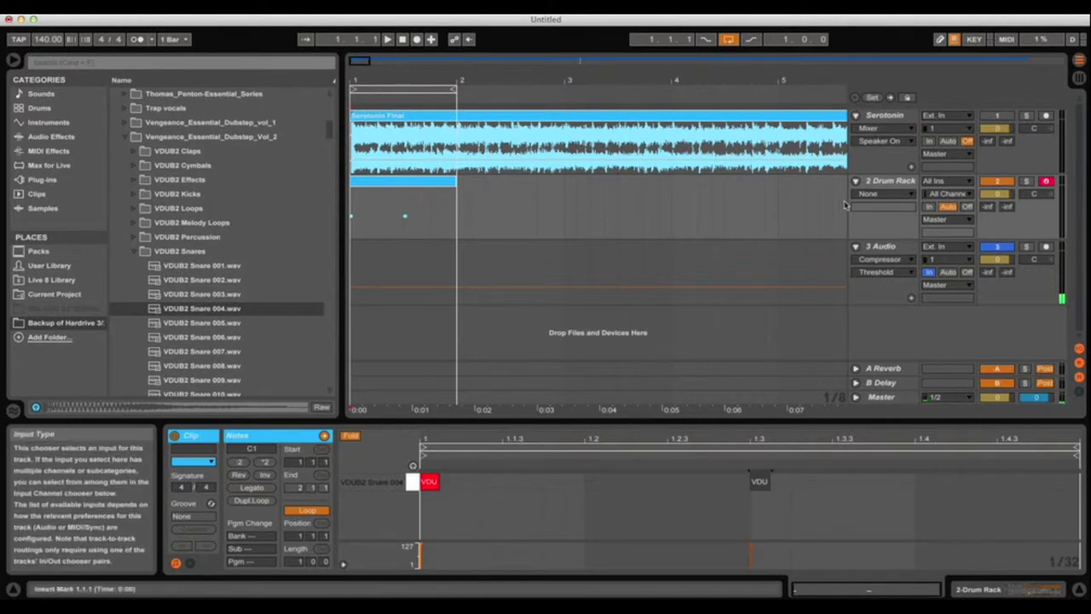
Step: Add an EQ Eight after the Drum Rack, keep only filter 1 enabled and select that filter
{"action": "left_click", "coordinate": [886, 182]}
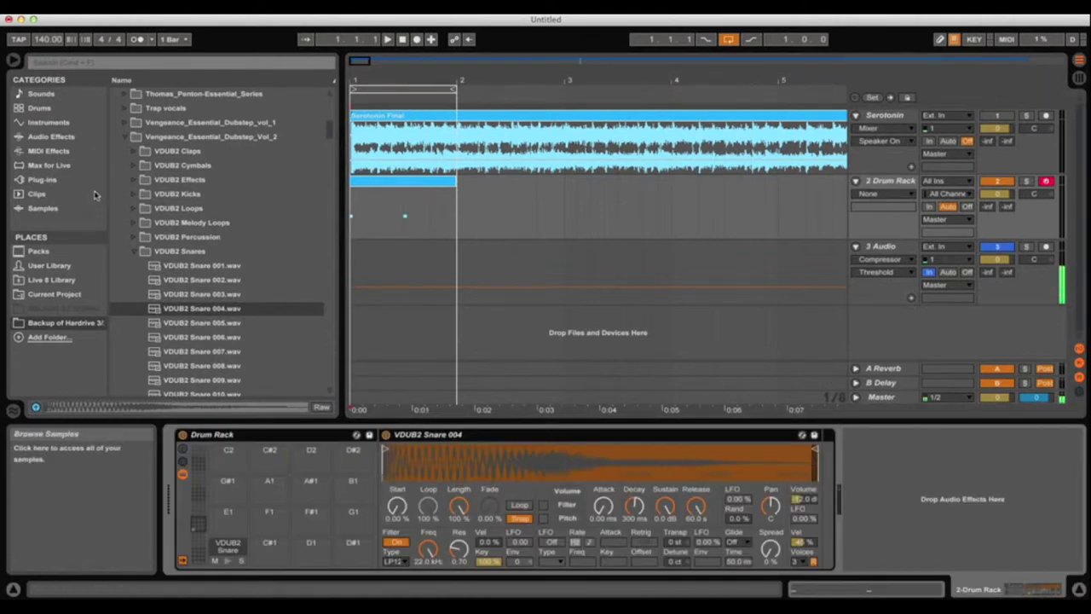
{"action": "left_click", "coordinate": [58, 137]}
{"action": "mouse_move", "coordinate": [157, 242]}
{"action": "left_mouse_down"}
{"action": "mouse_move", "coordinate": [730, 378]}
{"action": "mouse_move", "coordinate": [822, 471]}
{"action": "left_mouse_up"}
{"action": "left_click", "coordinate": [844, 563]}
{"action": "left_click", "coordinate": [809, 563]}
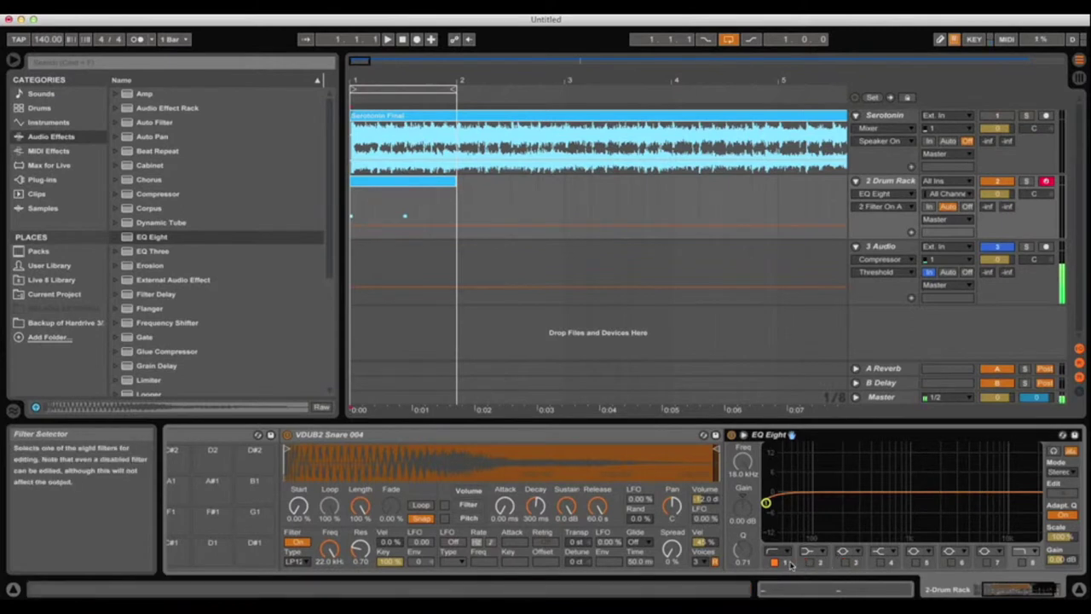
{"action": "left_click", "coordinate": [790, 564]}
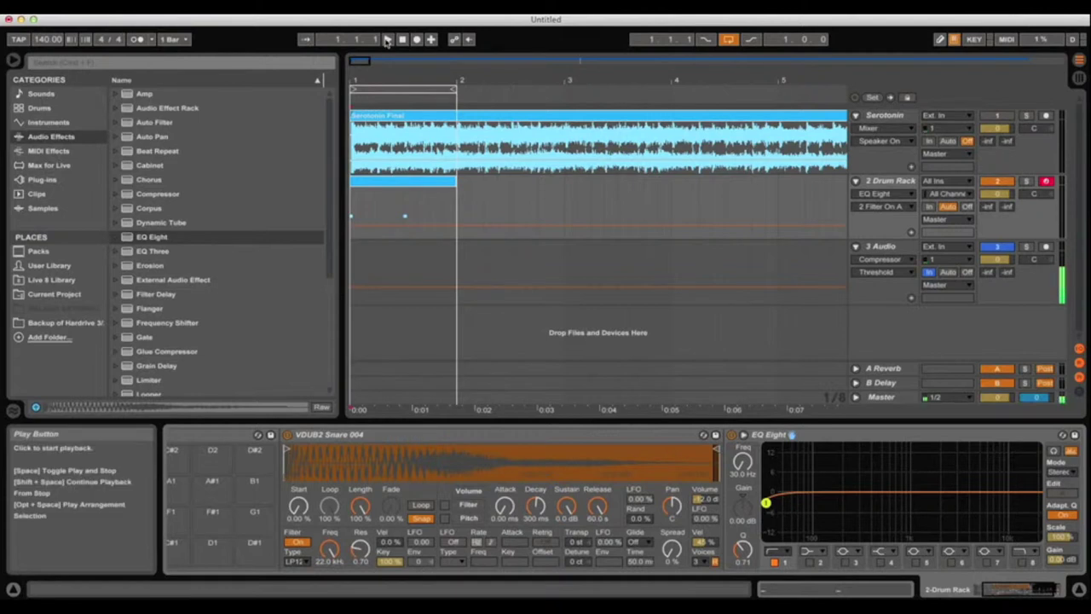
Step: Play the loop while raising EQ Eight's filter 1 low cut to 152 Hz, and stop playback
{"action": "left_click", "coordinate": [386, 39]}
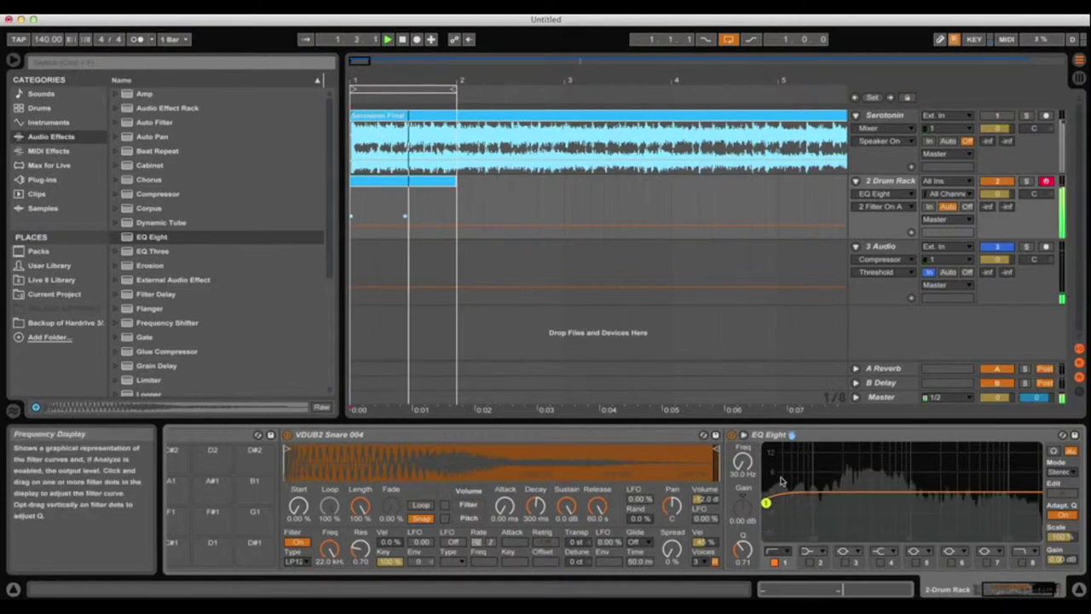
{"action": "left_click_drag", "start_coordinate": [766, 503], "coordinate": [833, 502]}
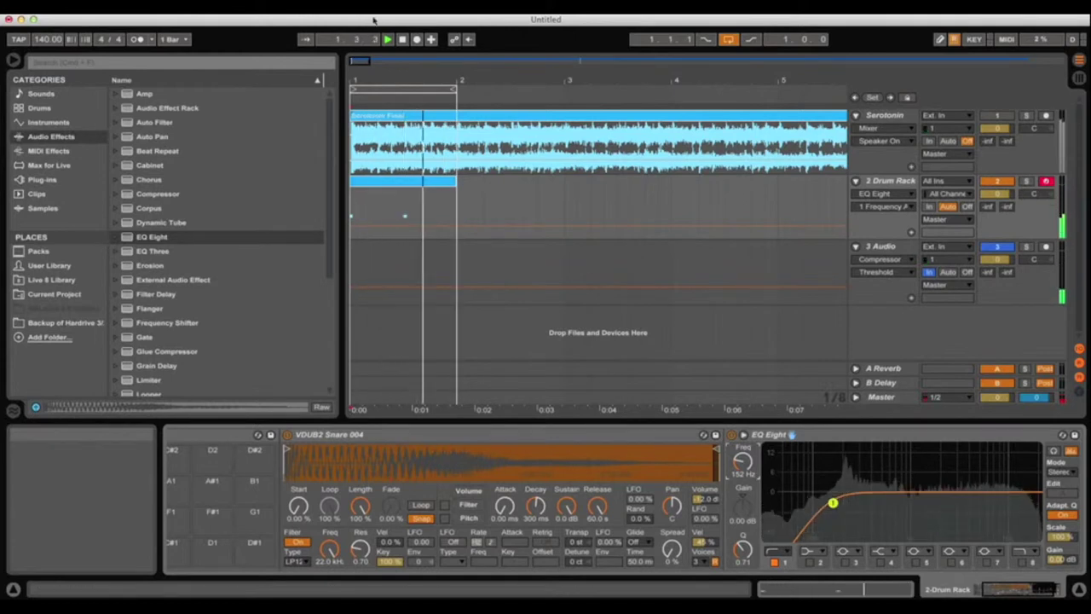
{"action": "left_click", "coordinate": [404, 40]}
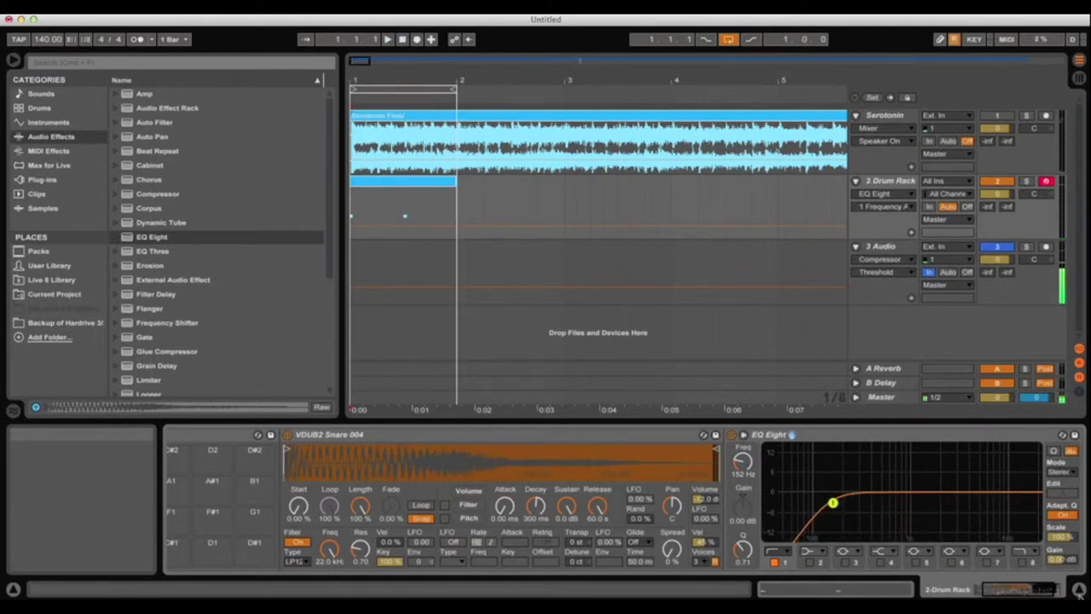
{"action": "left_click", "coordinate": [1049, 590]}
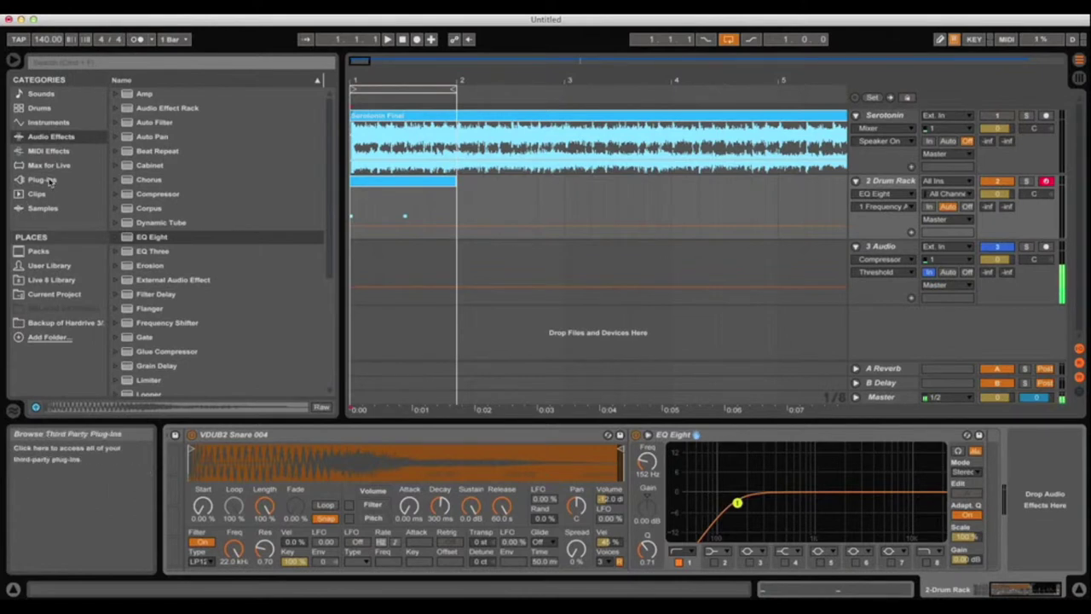
Step: Add a Saturator audio effect after the EQ Eight on the Drum Rack track
{"action": "left_click", "coordinate": [53, 137]}
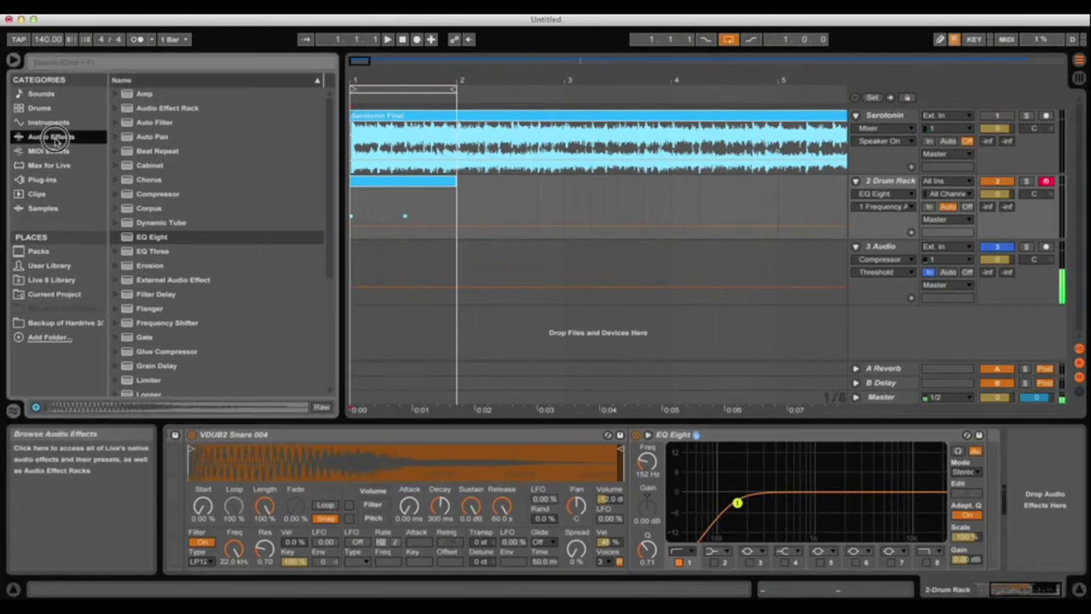
{"action": "scroll", "coordinate": [205, 293], "scroll_direction": "down", "scroll_amount": 5}
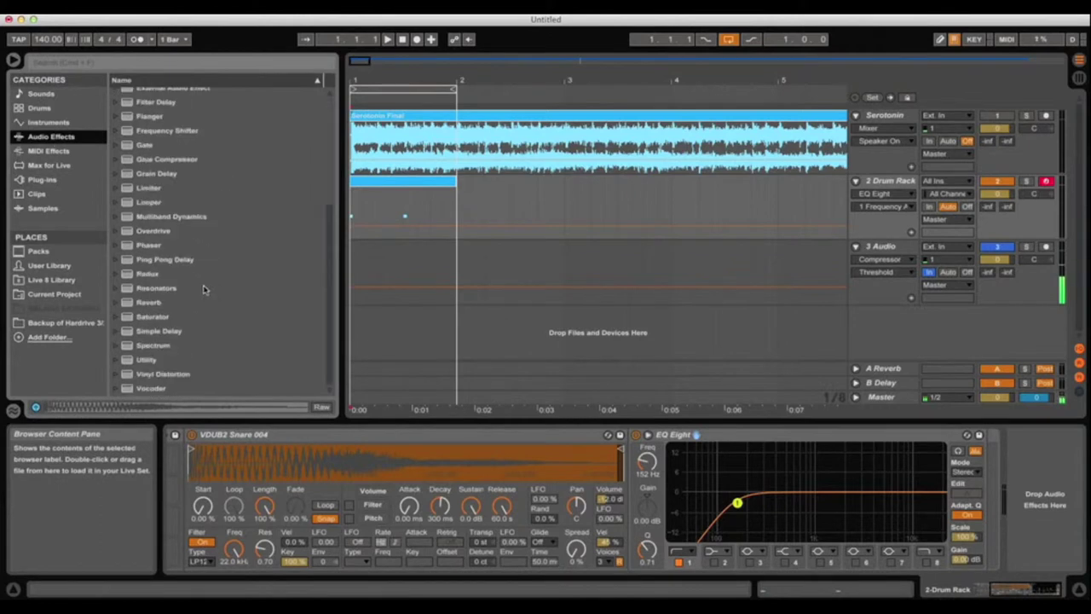
{"action": "left_click", "coordinate": [162, 317]}
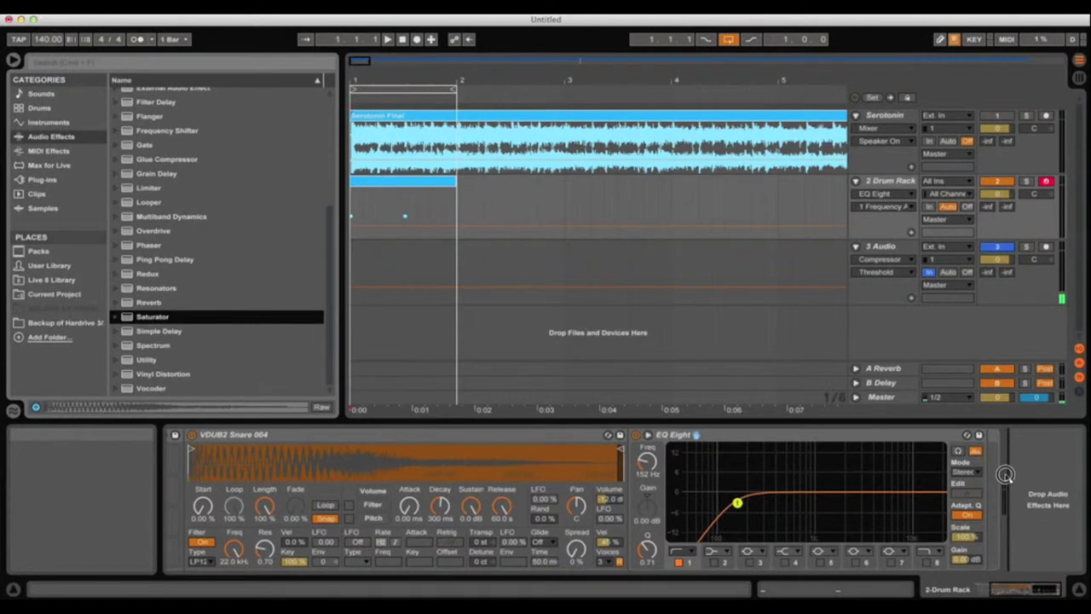
{"action": "left_click_drag", "start_coordinate": [985, 487], "coordinate": [986, 488]}
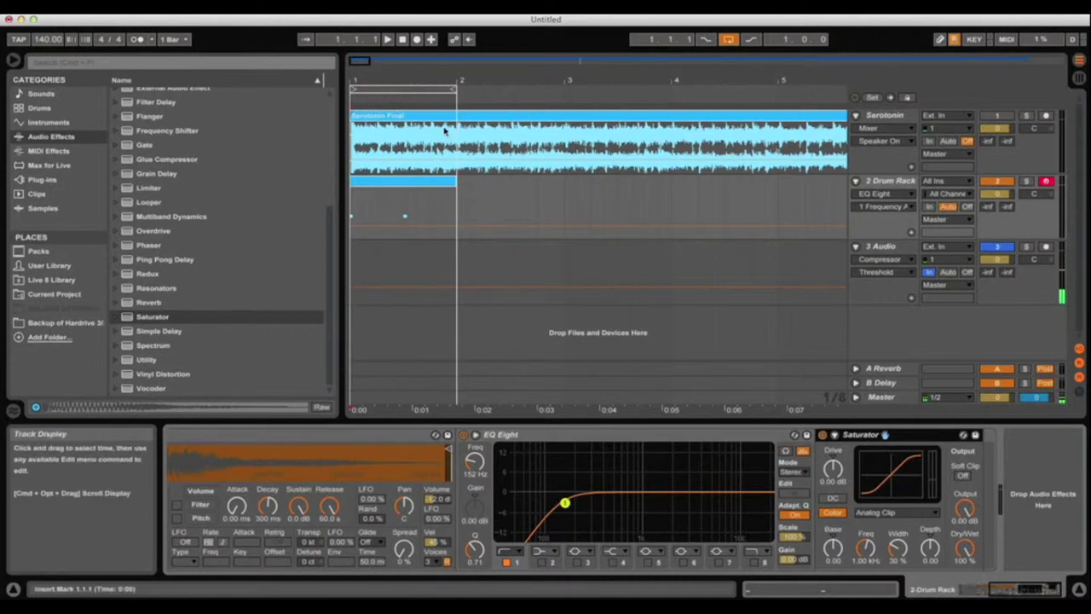
Step: Play the loop, raise the Saturator's drive to 5.14 dB, compare the sound with the device off and on, and stop playback
{"action": "left_click", "coordinate": [387, 39]}
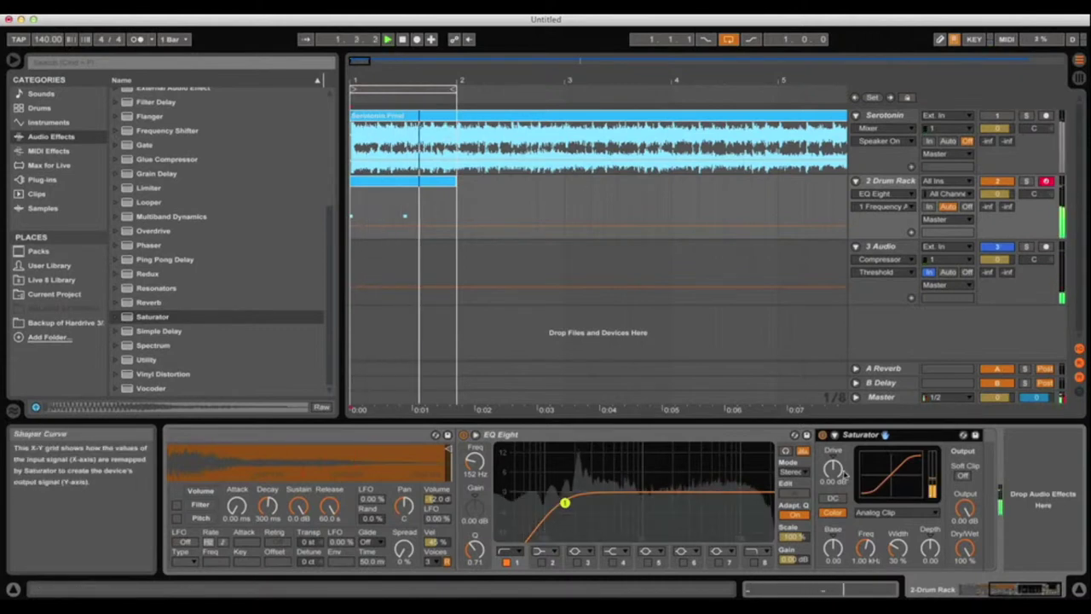
{"action": "mouse_move", "coordinate": [833, 468]}
{"action": "left_mouse_down"}
{"action": "mouse_move", "coordinate": [832, 426]}
{"action": "mouse_move", "coordinate": [834, 453]}
{"action": "left_mouse_up"}
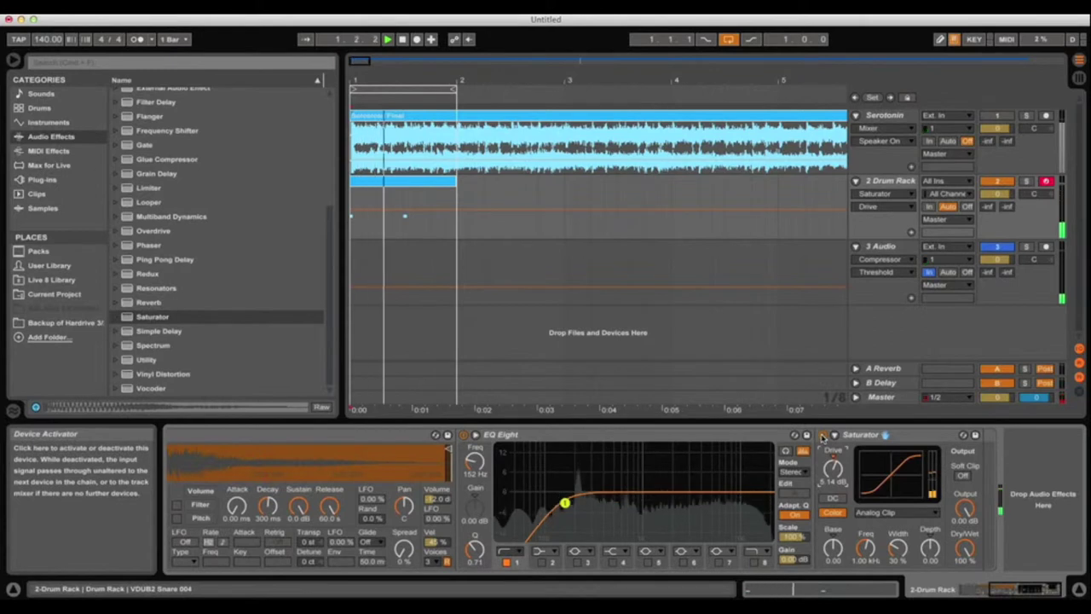
{"action": "left_click", "coordinate": [824, 436]}
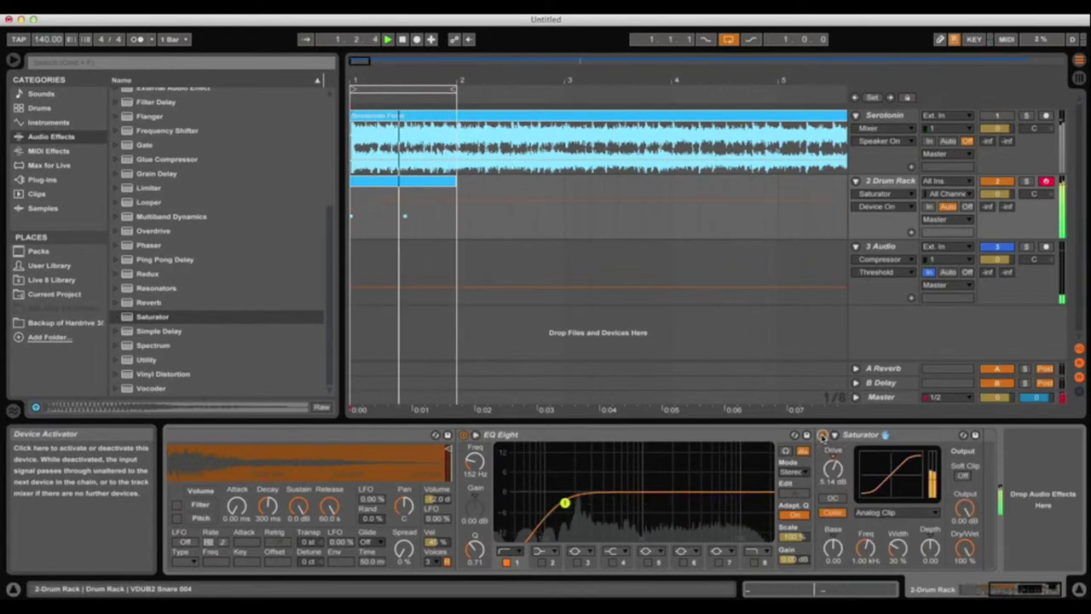
{"action": "left_click", "coordinate": [823, 435]}
{"action": "left_click", "coordinate": [822, 435]}
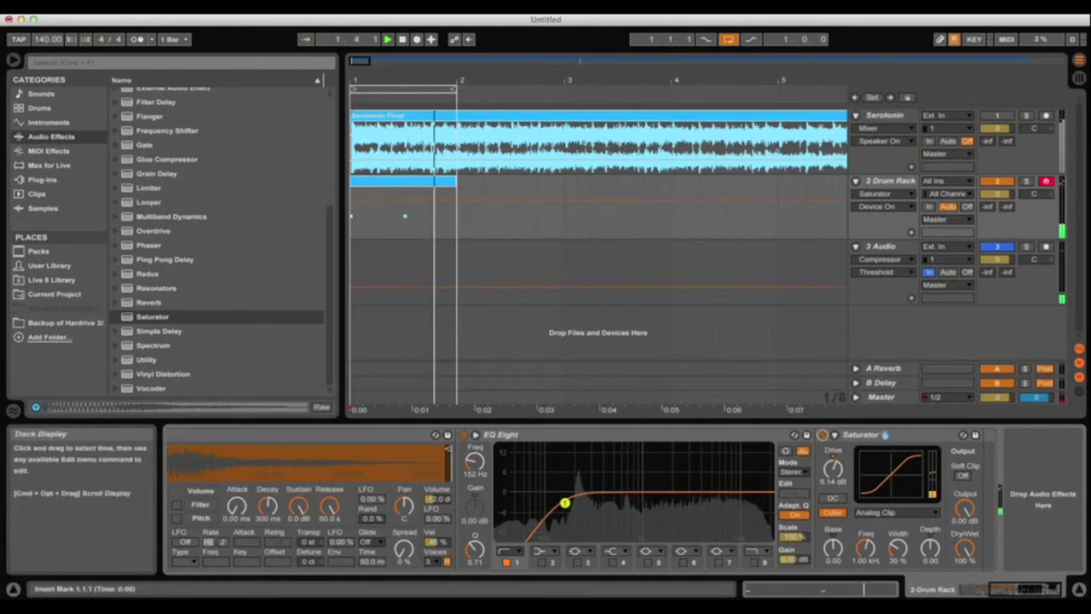
{"action": "key", "text": "space"}
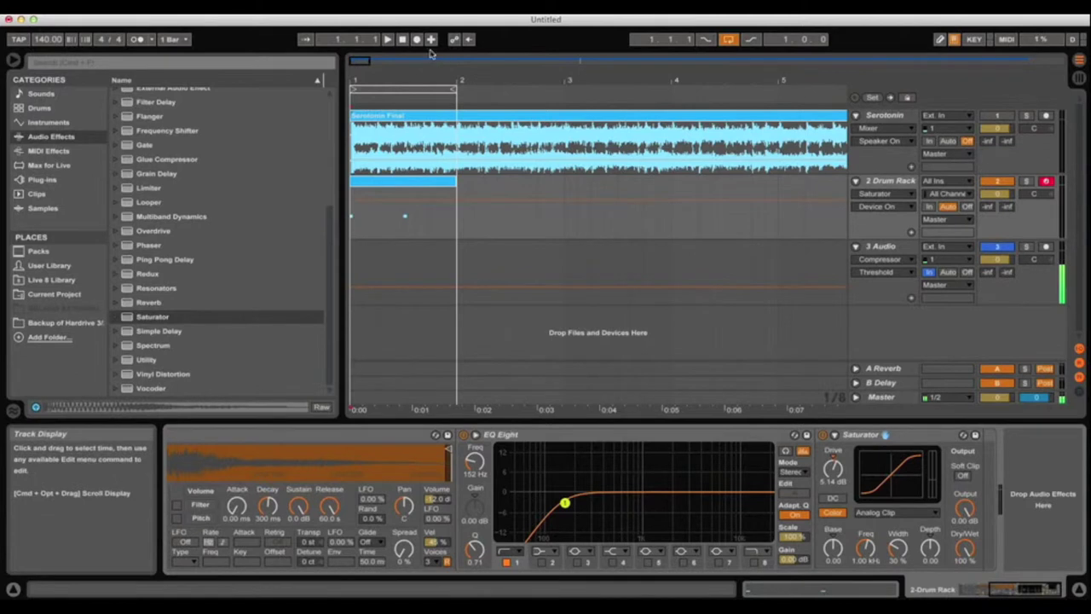
Step: Play the loop, set the Saturator's drive to 4.57 dB and output to -2.29 dB, compare it bypassed, and stop playback
{"action": "left_click", "coordinate": [388, 40]}
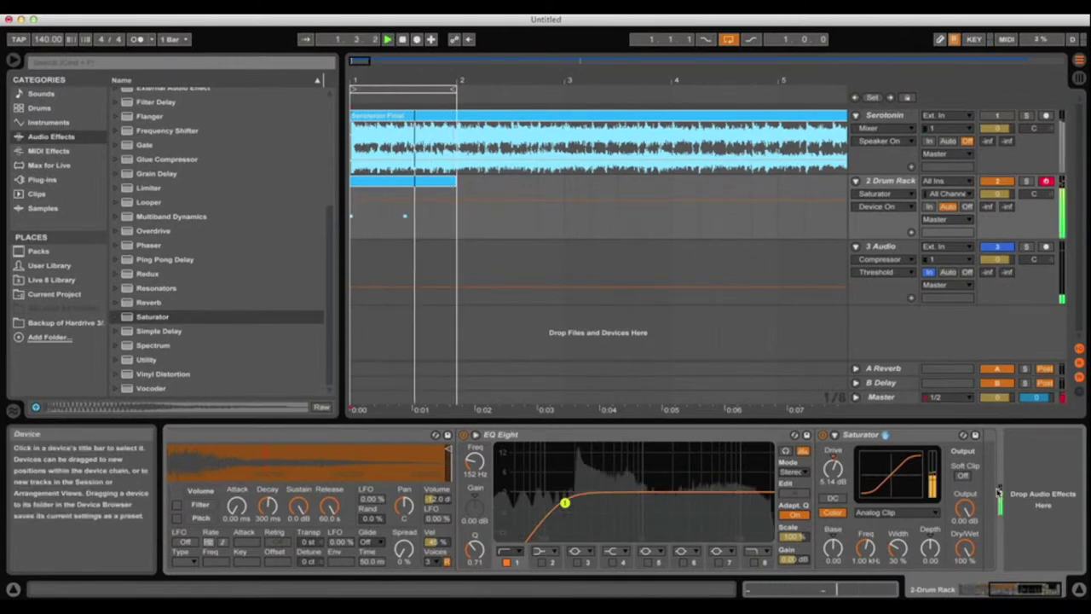
{"action": "left_click_drag", "start_coordinate": [835, 472], "coordinate": [835, 482]}
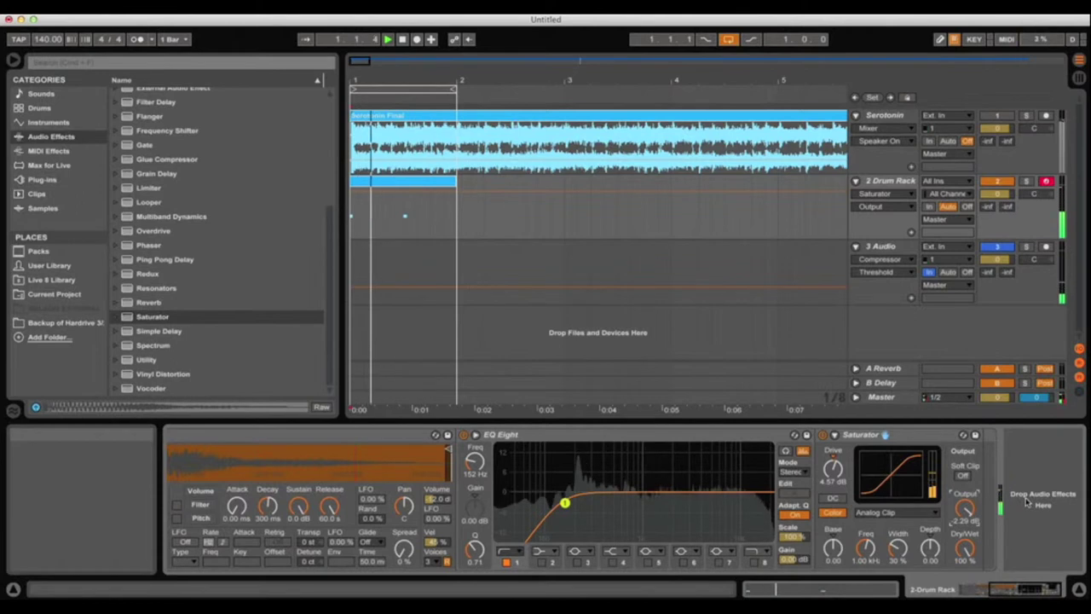
{"action": "left_click", "coordinate": [823, 435]}
{"action": "left_click", "coordinate": [823, 435]}
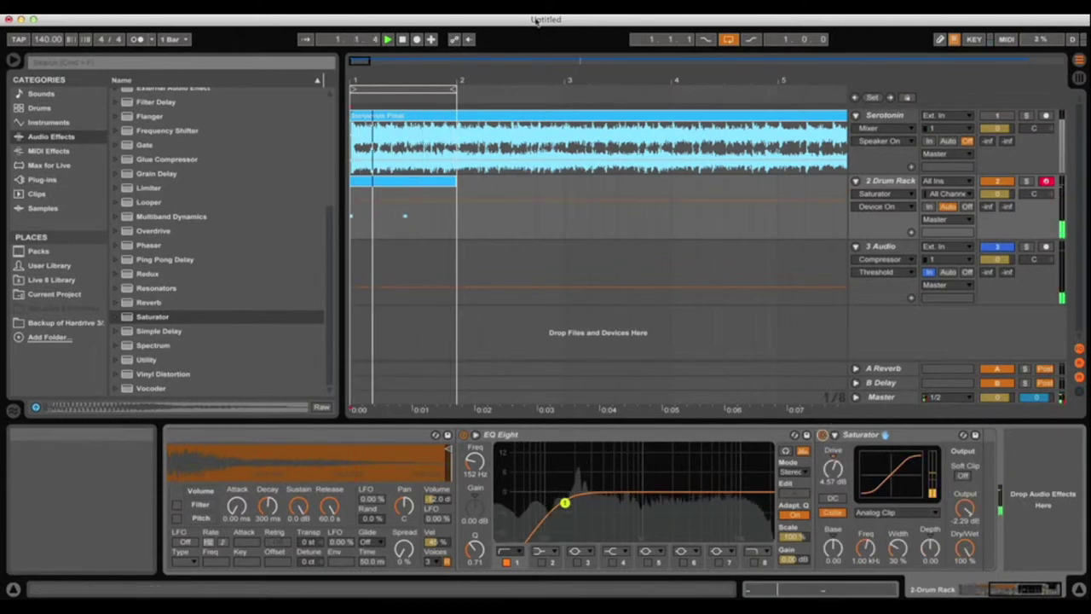
{"action": "left_click", "coordinate": [404, 41]}
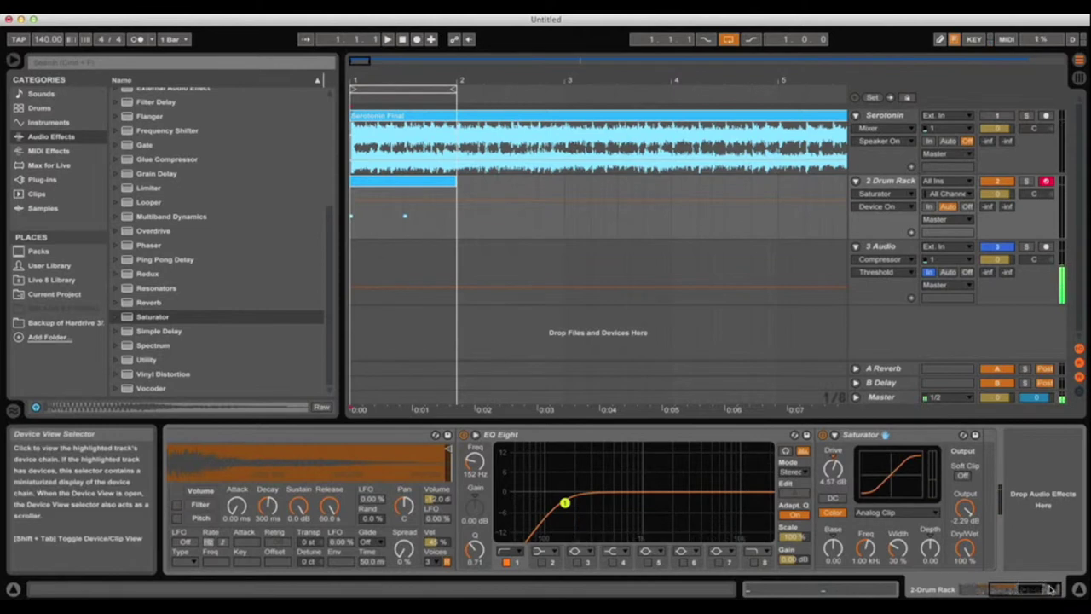
Step: Add a Compressor after the Saturator in the Drum Rack track's device chain
{"action": "left_click", "coordinate": [53, 137]}
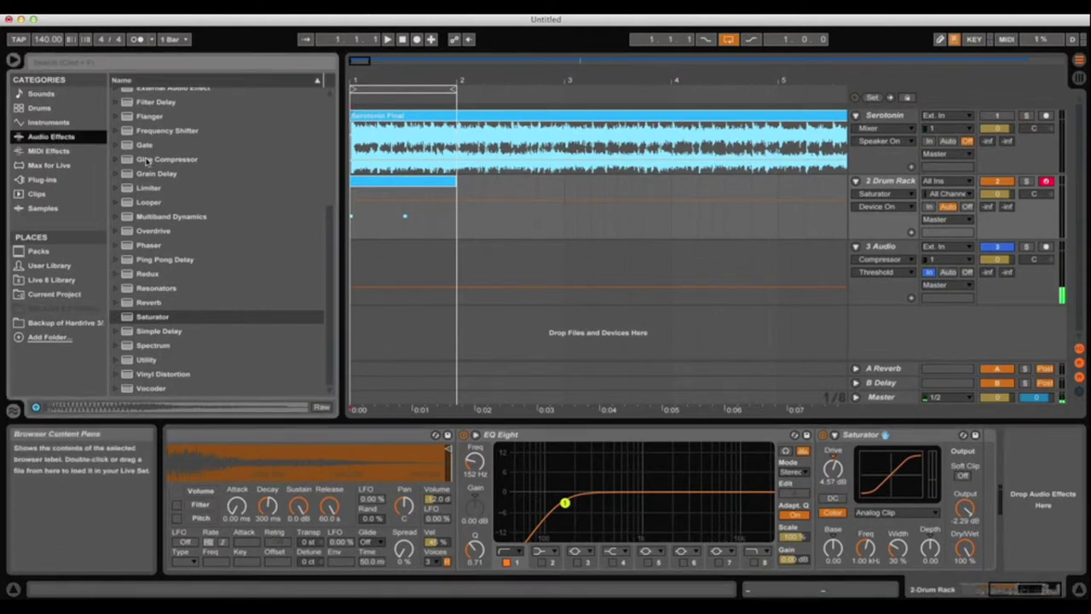
{"action": "scroll", "coordinate": [179, 126], "scroll_direction": "up", "scroll_amount": 5}
{"action": "left_click_drag", "start_coordinate": [169, 198], "coordinate": [982, 452]}
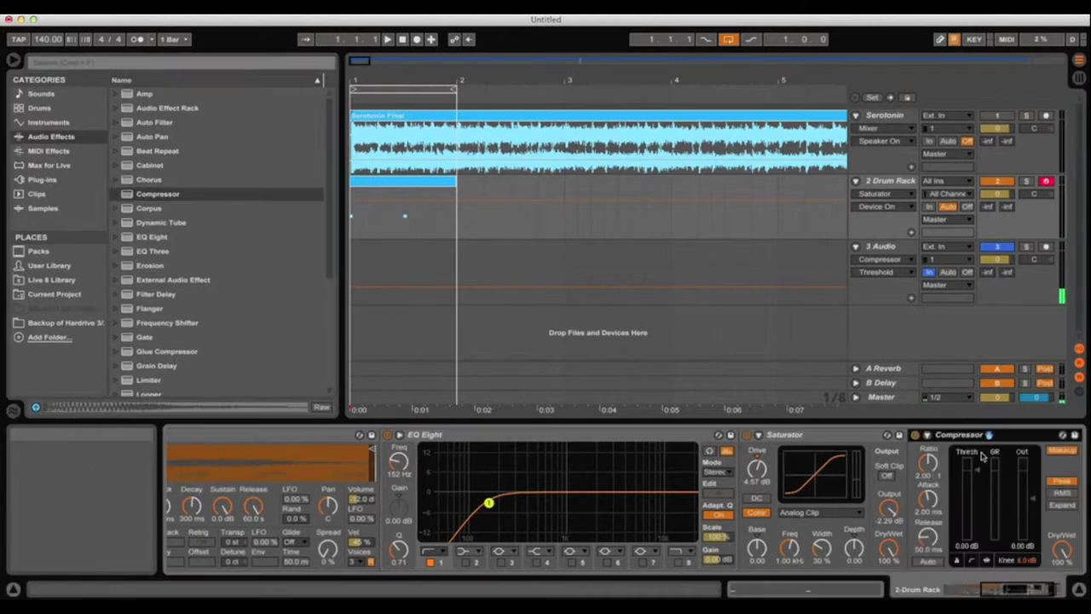
Step: Set the Compressor's ratio to 4:1 and attack to 7 ms, and switch its display to the transfer curve
{"action": "left_click", "coordinate": [925, 475]}
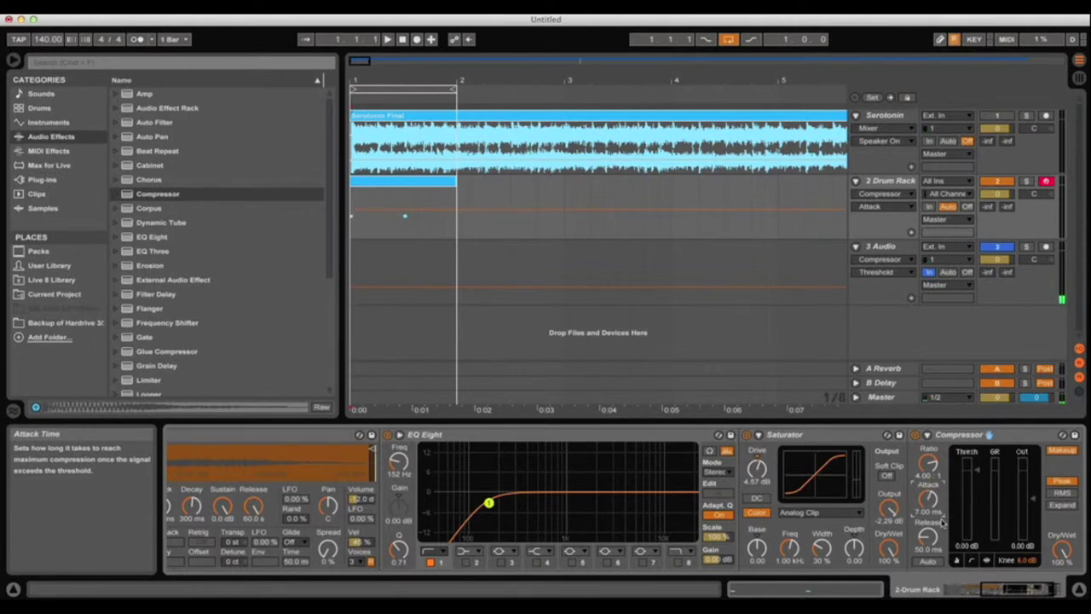
{"action": "left_click", "coordinate": [1016, 590]}
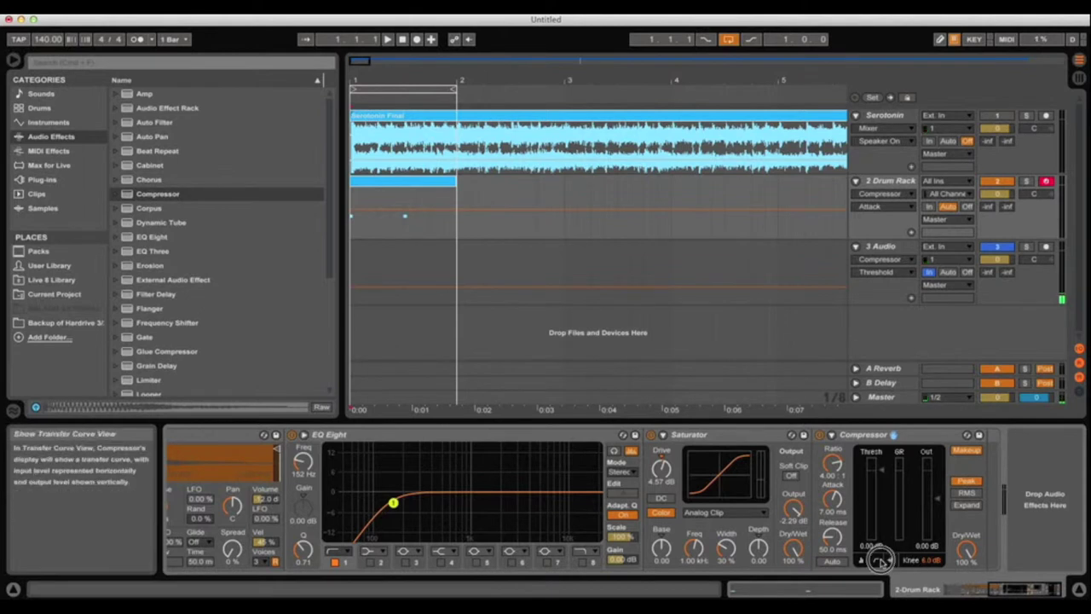
{"action": "left_click", "coordinate": [875, 560]}
{"action": "left_click_drag", "start_coordinate": [1008, 590], "coordinate": [1023, 590]}
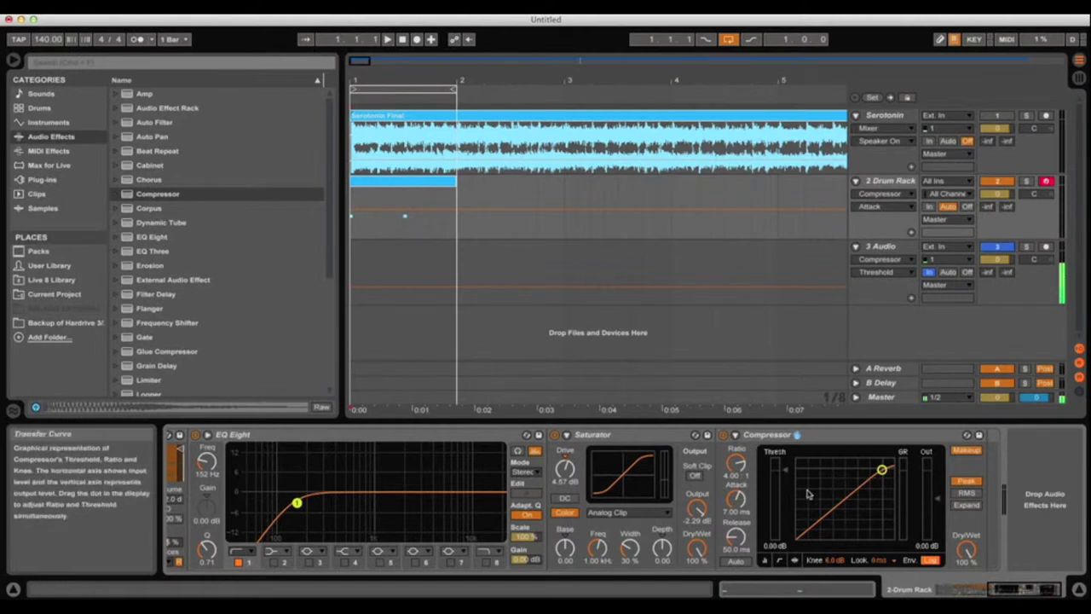
Step: Play the loop while lowering the Compressor's threshold to -19.1 dB and output gain to -9.58 dB, and stop playback
{"action": "left_click", "coordinate": [390, 40]}
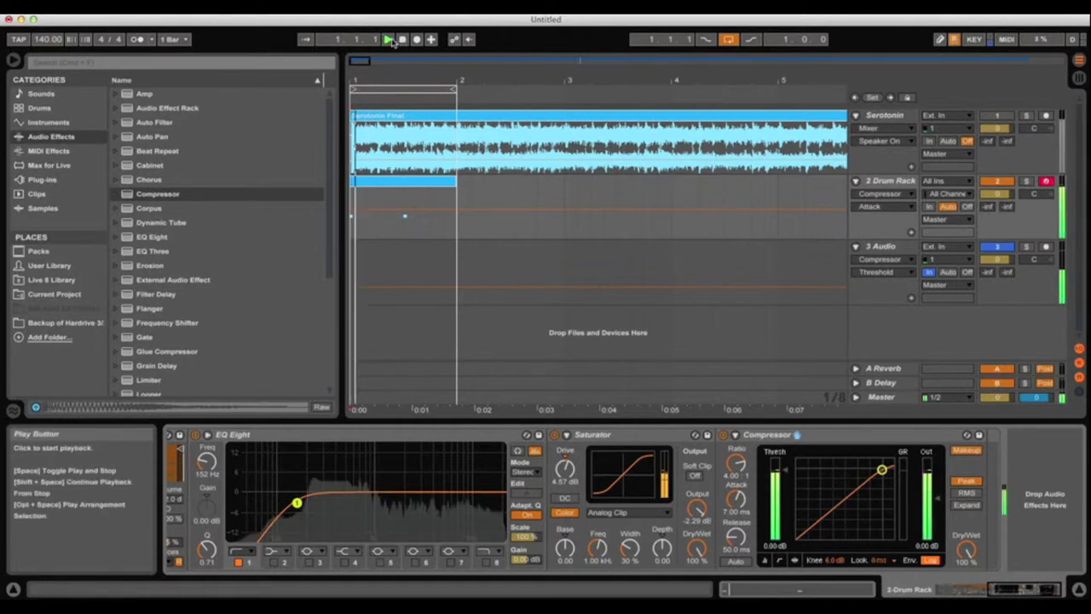
{"action": "left_click_drag", "start_coordinate": [786, 472], "coordinate": [786, 513]}
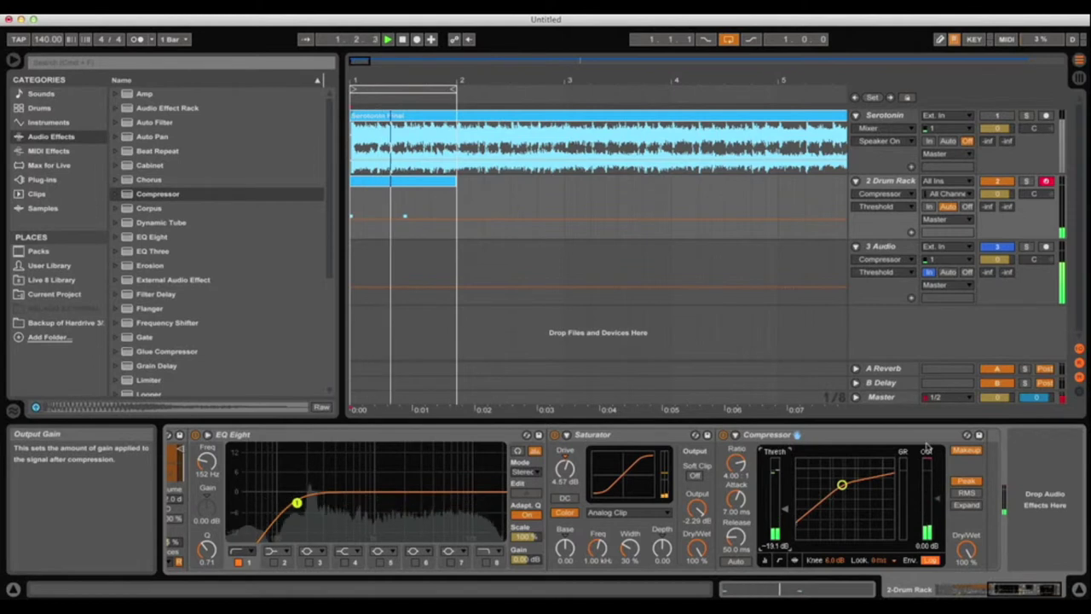
{"action": "left_click", "coordinate": [937, 499]}
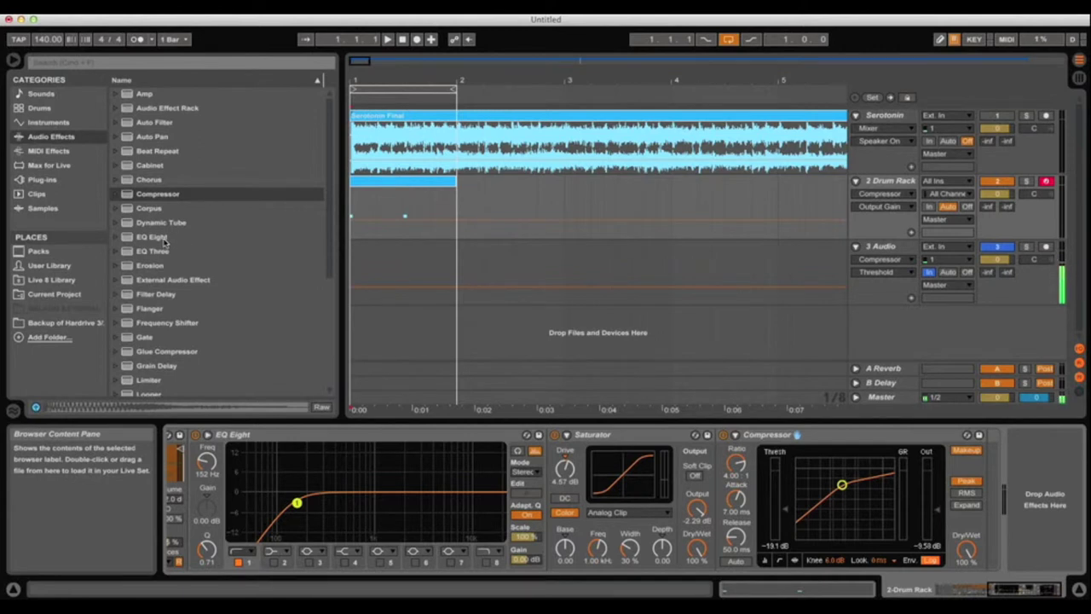
Step: Add a second EQ Eight after the Compressor, turn off its filter 1 and make filter 2 a bell
{"action": "left_click_drag", "start_coordinate": [160, 241], "coordinate": [936, 290]}
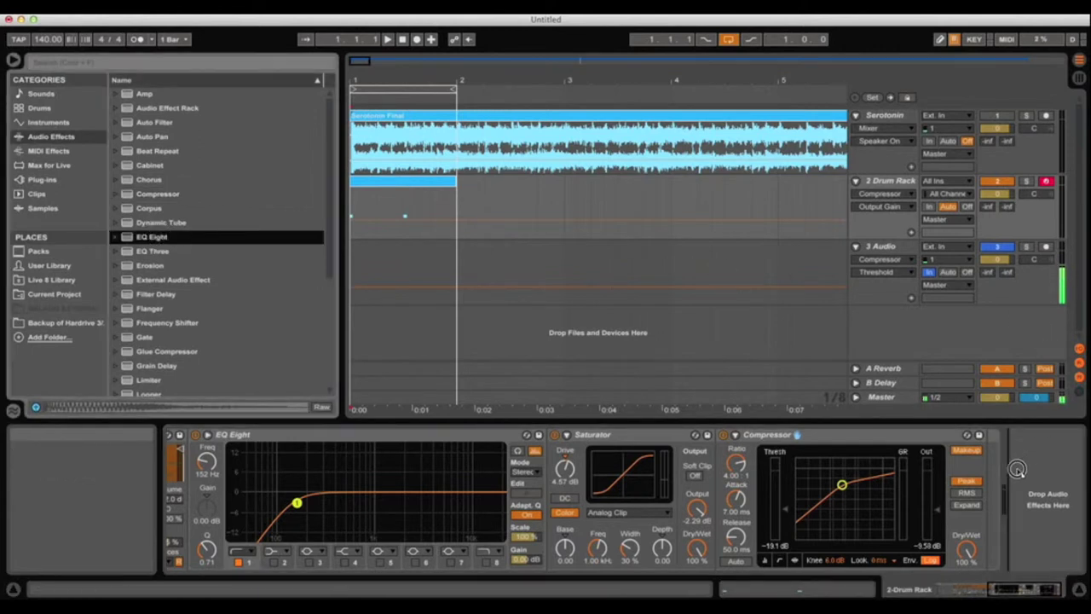
{"action": "left_click_drag", "start_coordinate": [987, 482], "coordinate": [991, 485]}
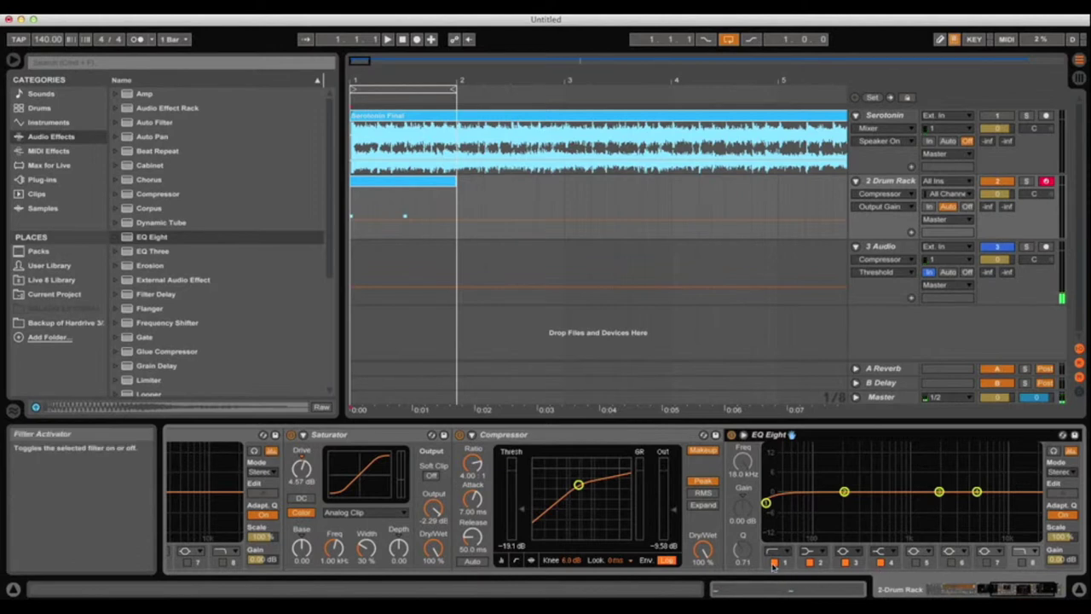
{"action": "left_click", "coordinate": [817, 551]}
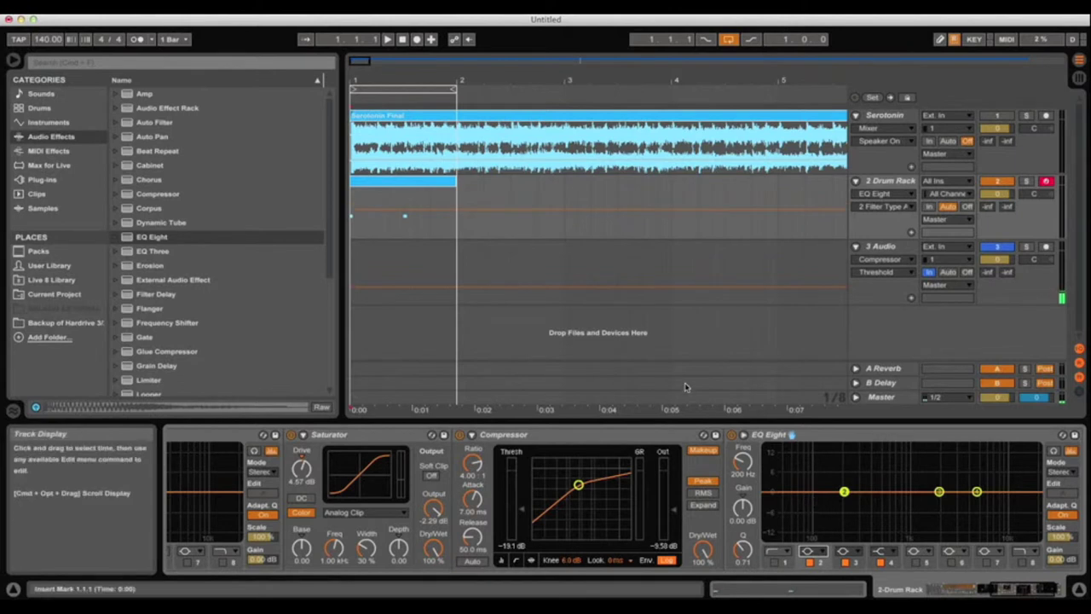
Step: Play the loop while boosting the second EQ Eight's filter 2 at 200 Hz by 5.24 dB with a Q of 2.03
{"action": "left_click", "coordinate": [386, 39]}
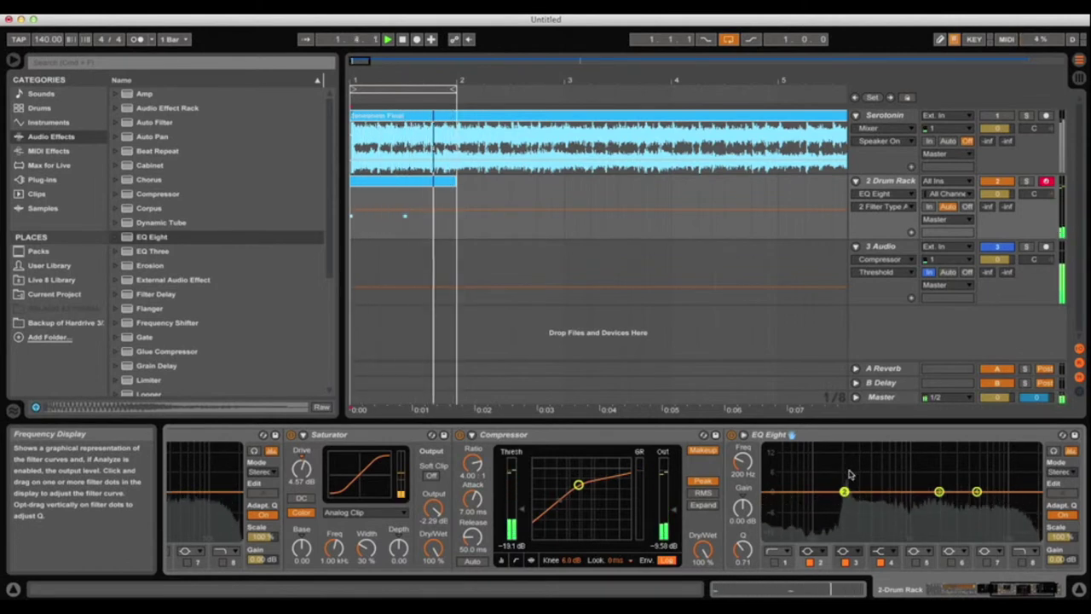
{"action": "mouse_move", "coordinate": [751, 521]}
{"action": "left_mouse_down"}
{"action": "mouse_move", "coordinate": [751, 465]}
{"action": "mouse_move", "coordinate": [744, 549]}
{"action": "mouse_move", "coordinate": [743, 528]}
{"action": "left_mouse_up"}
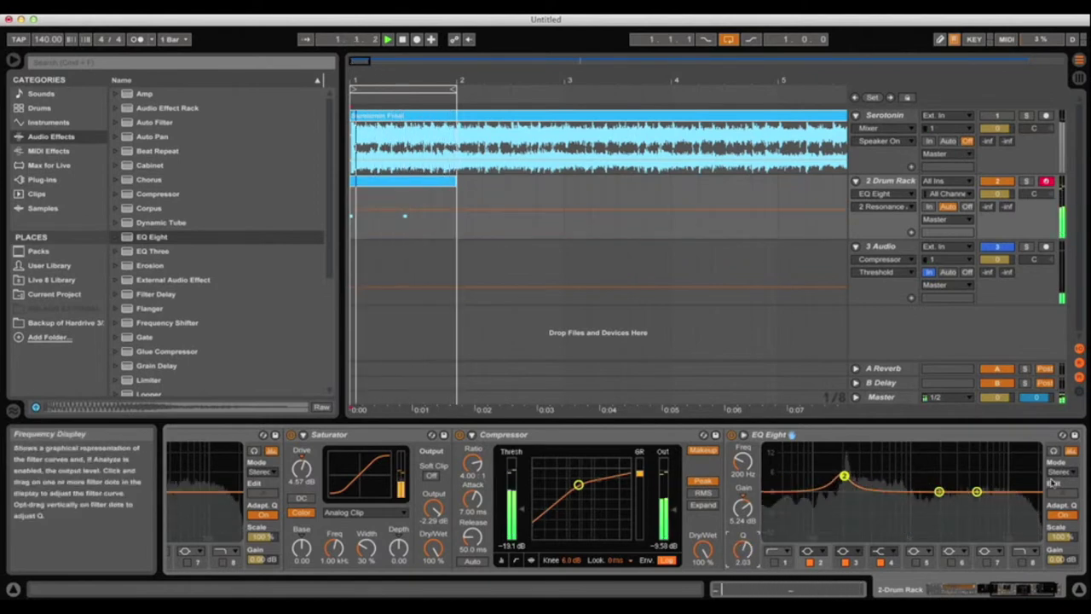
Step: Make the second EQ Eight's filter 4 a bell at 8.13 kHz with 5.00 dB gain and Q 1.01, and stop playback
{"action": "left_click", "coordinate": [977, 493]}
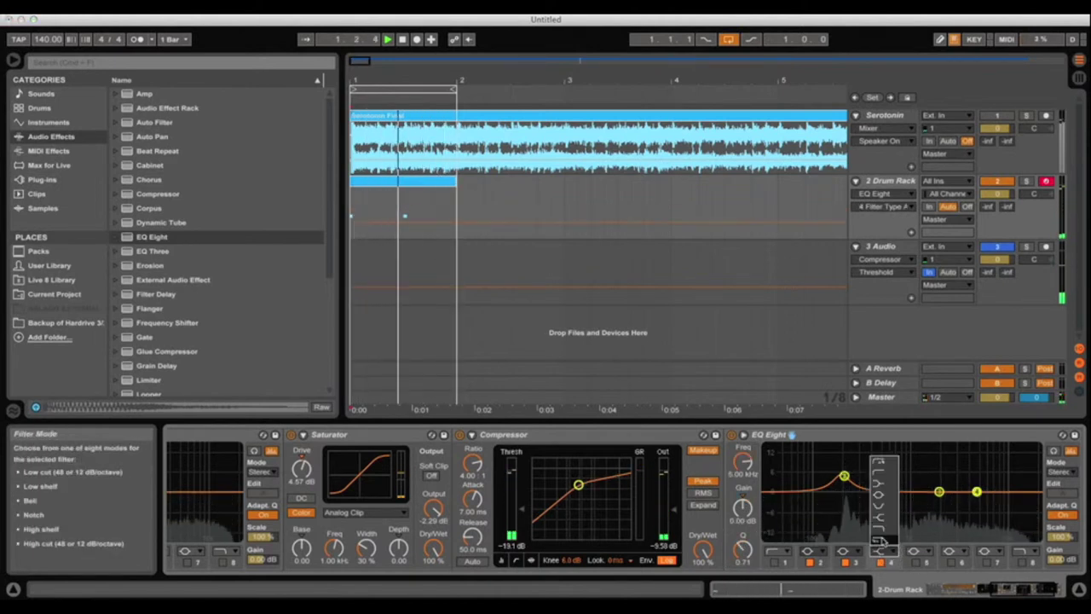
{"action": "left_click", "coordinate": [889, 554]}
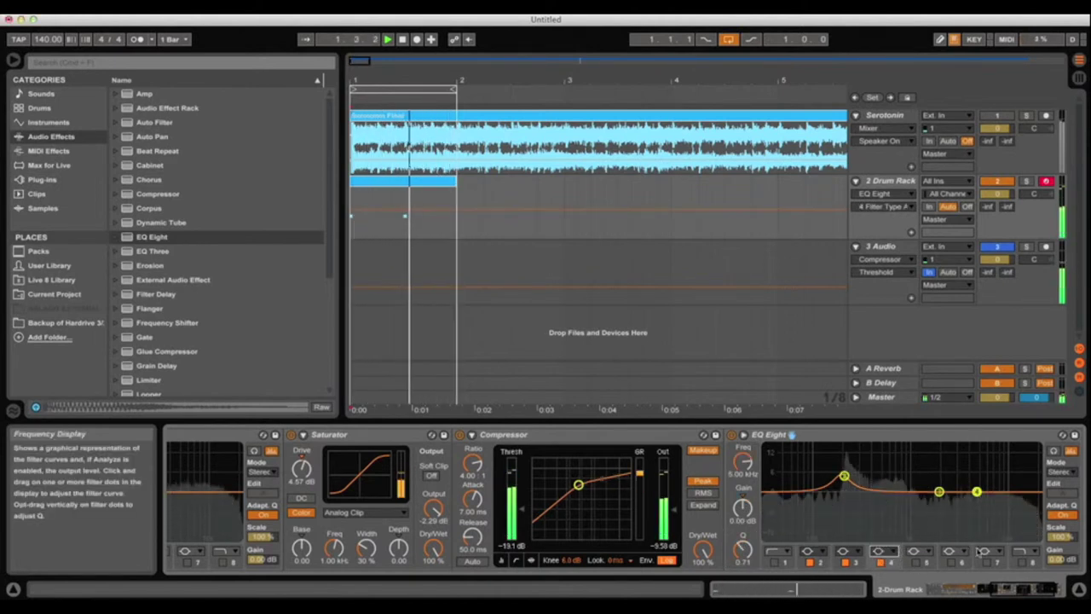
{"action": "left_click_drag", "start_coordinate": [741, 518], "coordinate": [741, 507]}
{"action": "left_click_drag", "start_coordinate": [743, 463], "coordinate": [743, 447]}
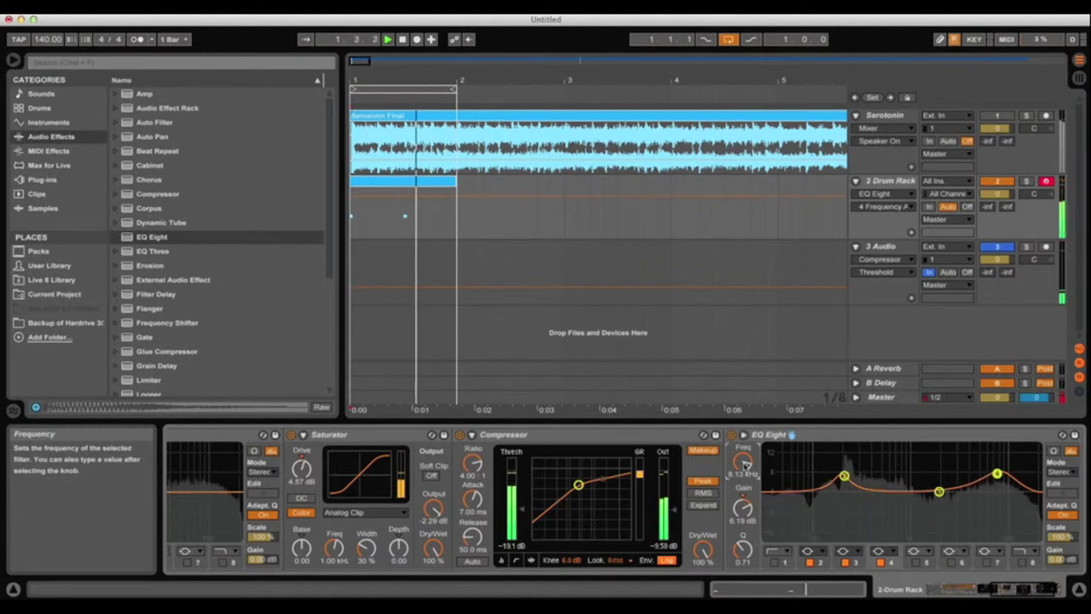
{"action": "left_click_drag", "start_coordinate": [743, 507], "coordinate": [743, 522]}
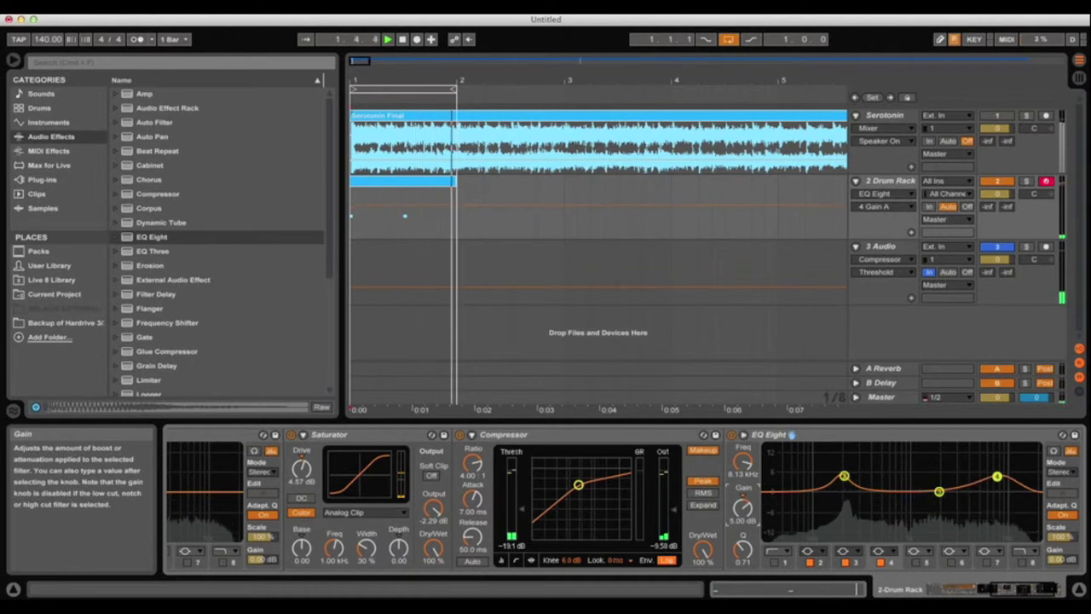
{"action": "left_click_drag", "start_coordinate": [751, 550], "coordinate": [742, 529]}
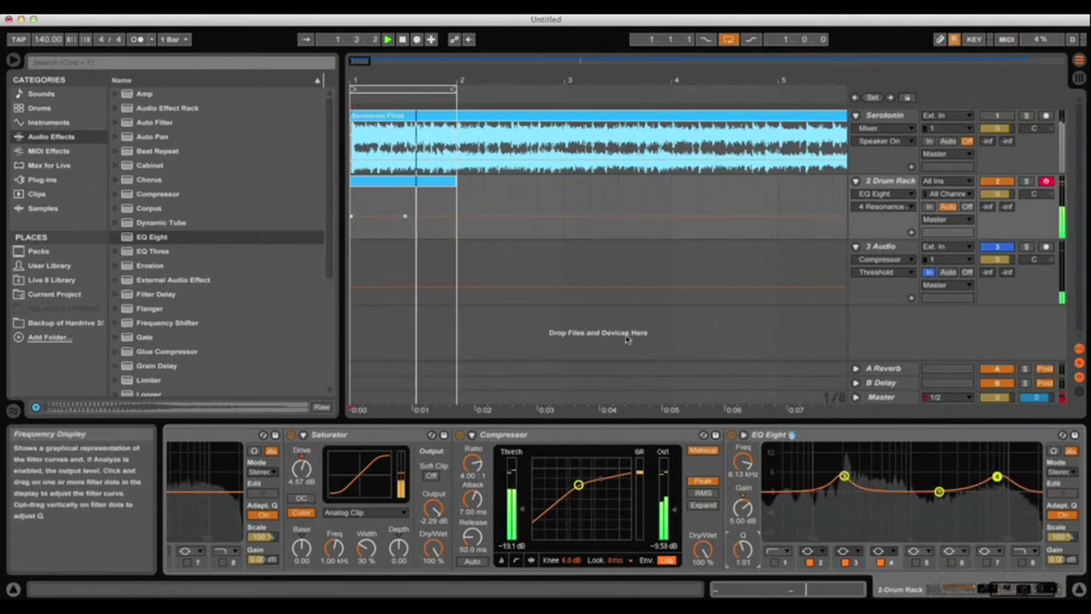
{"action": "left_click", "coordinate": [402, 40]}
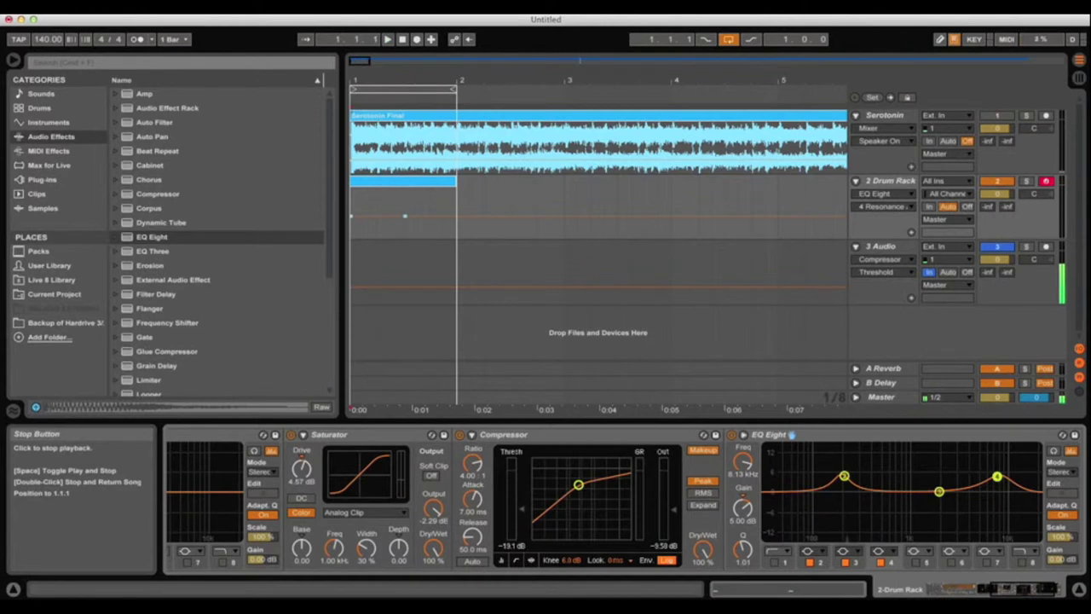
Step: Shape the second EQ Eight's filter 3 into a cut of about -11 dB at 625 Hz with Q 1.19 while playing the loop
{"action": "left_click", "coordinate": [852, 560]}
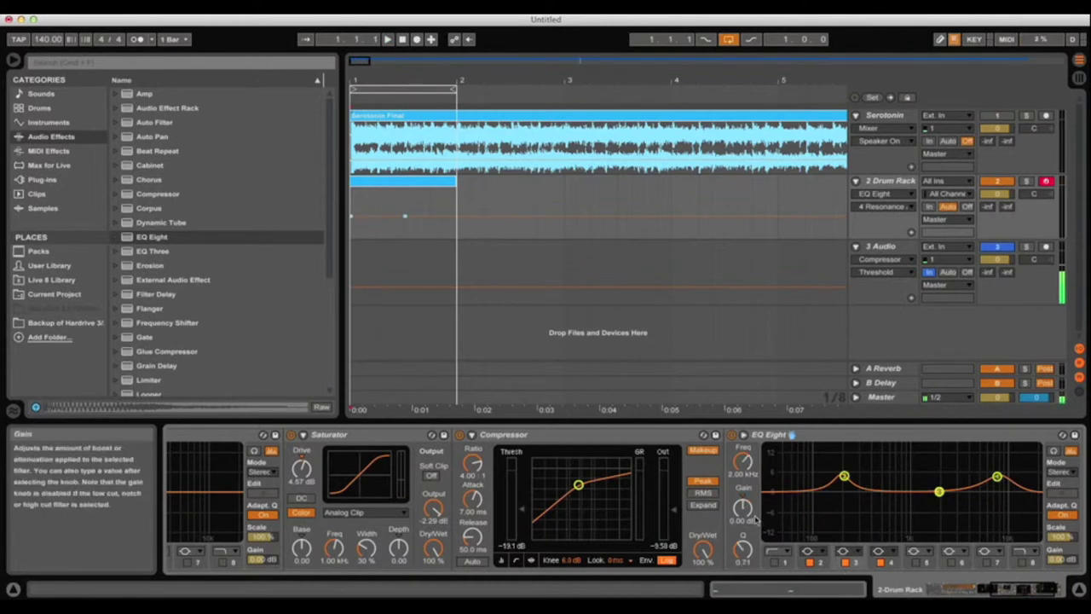
{"action": "left_click_drag", "start_coordinate": [742, 550], "coordinate": [742, 539]}
{"action": "left_click_drag", "start_coordinate": [742, 462], "coordinate": [742, 469]}
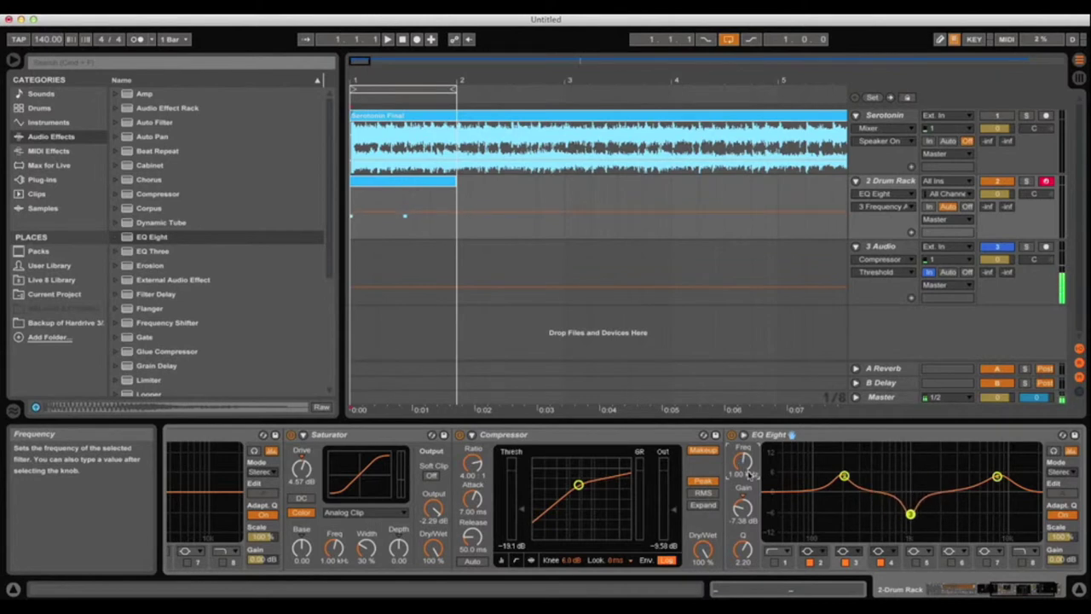
{"action": "left_click", "coordinate": [388, 39]}
{"action": "mouse_move", "coordinate": [893, 514]}
{"action": "left_mouse_down"}
{"action": "mouse_move", "coordinate": [945, 514]}
{"action": "mouse_move", "coordinate": [886, 514]}
{"action": "mouse_move", "coordinate": [897, 514]}
{"action": "left_mouse_up"}
{"action": "left_click_drag", "start_coordinate": [738, 512], "coordinate": [743, 569]}
{"action": "mouse_move", "coordinate": [743, 461]}
{"action": "left_mouse_down"}
{"action": "mouse_move", "coordinate": [743, 446]}
{"action": "mouse_move", "coordinate": [742, 474]}
{"action": "mouse_move", "coordinate": [742, 419]}
{"action": "mouse_move", "coordinate": [742, 461]}
{"action": "left_mouse_up"}
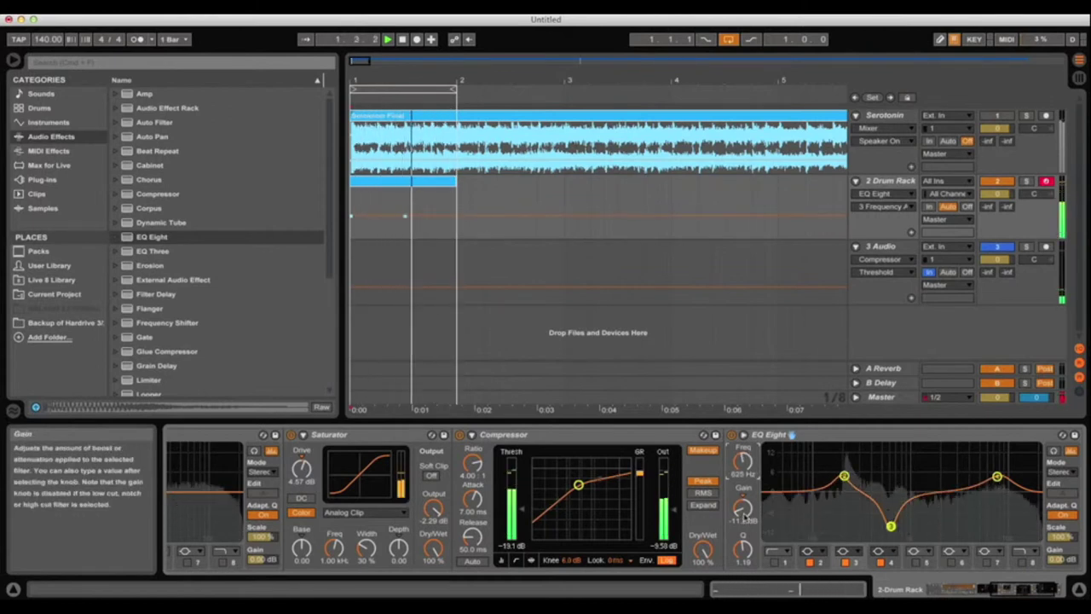
Step: Reshape the second EQ Eight's filter 3 into a -5.48 dB cut at 998 Hz with Q 2.94 while the loop plays
{"action": "left_click_drag", "start_coordinate": [743, 508], "coordinate": [742, 495]}
{"action": "left_click_drag", "start_coordinate": [743, 548], "coordinate": [742, 518]}
{"action": "left_click_drag", "start_coordinate": [742, 471], "coordinate": [742, 465]}
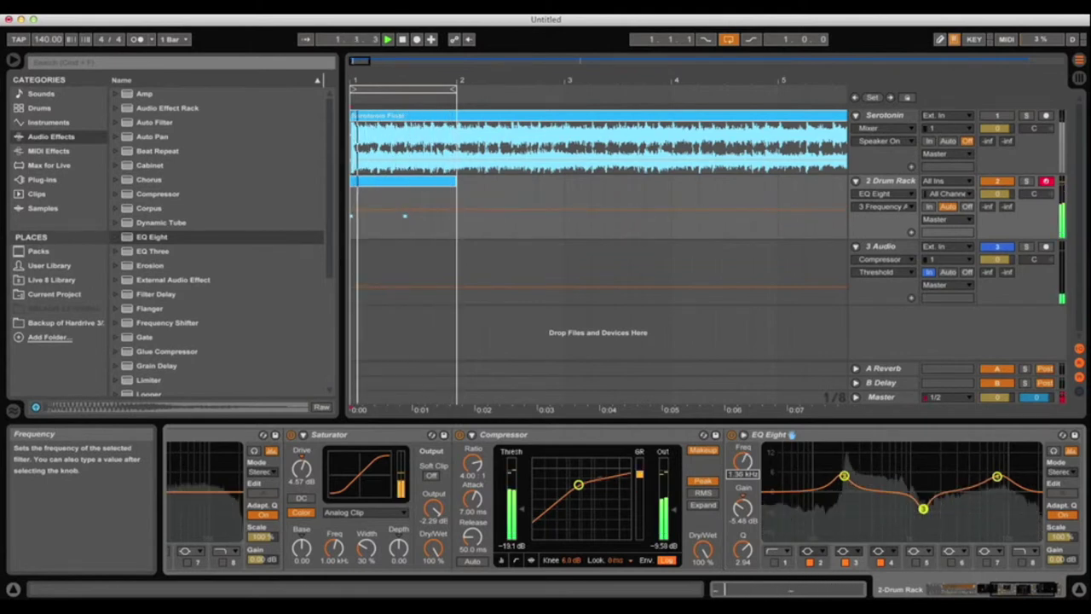
Step: Compare the snare with the second EQ Eight's filter 3 on and off, leave the filter off and stop playback
{"action": "left_click", "coordinate": [845, 562]}
{"action": "left_click", "coordinate": [848, 563]}
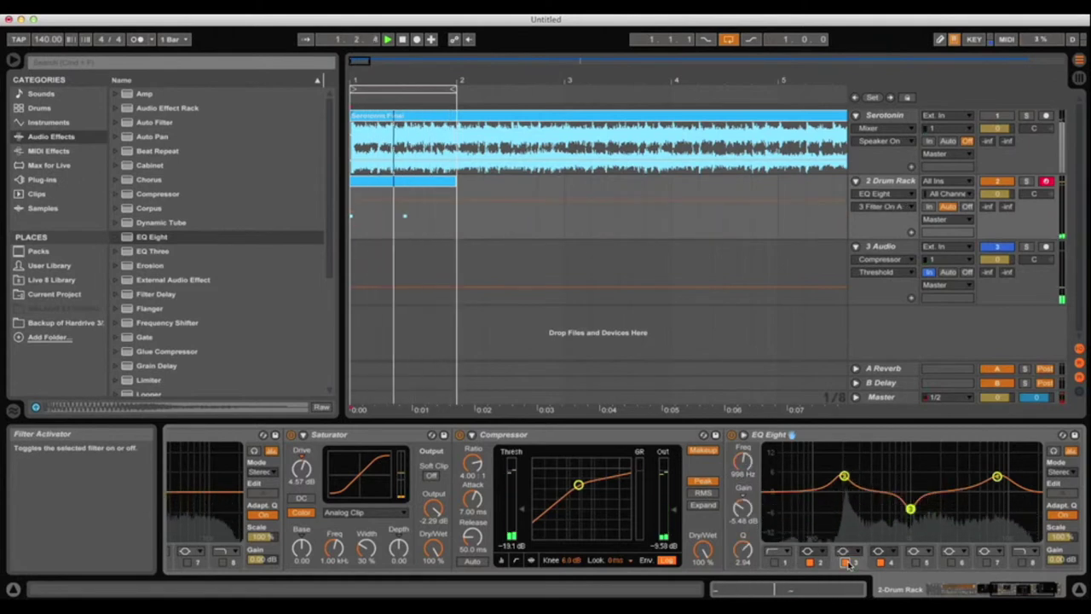
{"action": "left_click", "coordinate": [848, 564]}
{"action": "left_click", "coordinate": [847, 563]}
{"action": "left_click", "coordinate": [847, 563]}
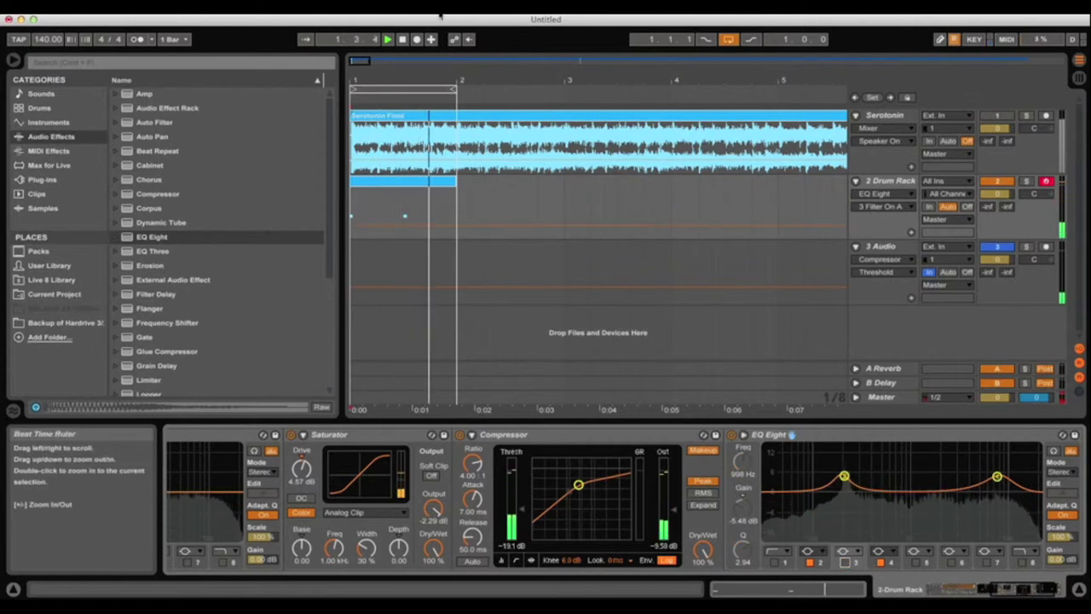
{"action": "left_click", "coordinate": [401, 39]}
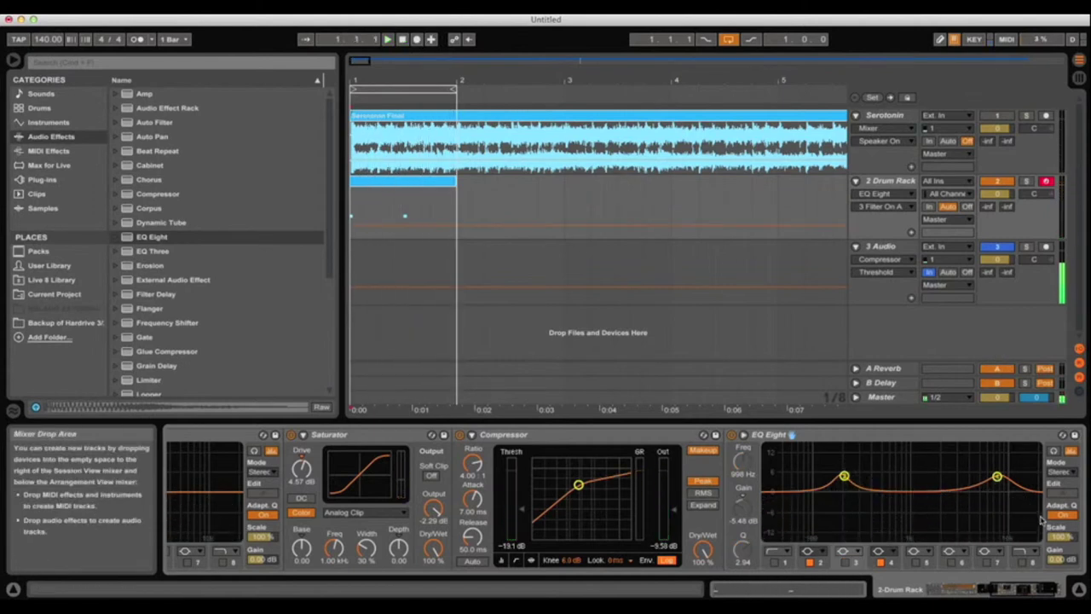
Step: Insert the Dada Life Sausage Fattener plug-in after the second EQ Eight and try its Fatness and Color knobs
{"action": "left_click", "coordinate": [1006, 588]}
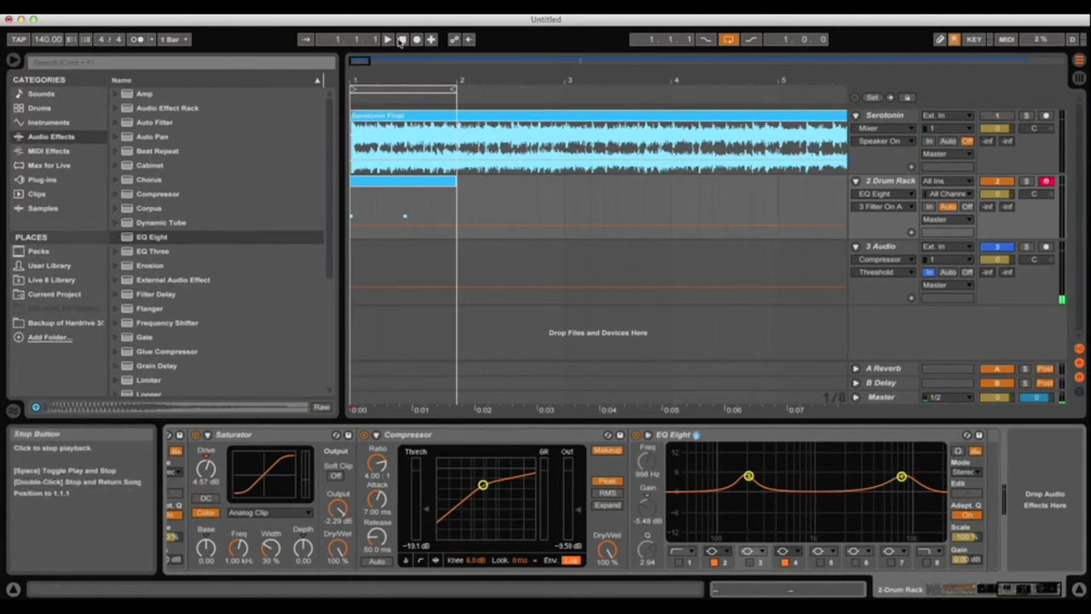
{"action": "left_click", "coordinate": [49, 179]}
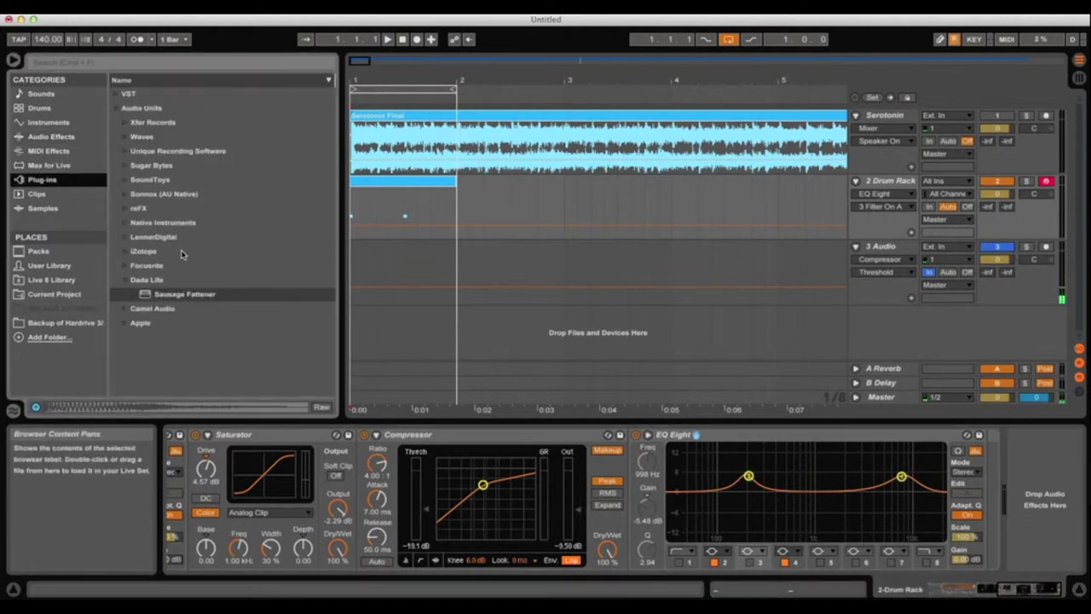
{"action": "left_click", "coordinate": [181, 296]}
{"action": "mouse_move", "coordinate": [823, 429]}
{"action": "left_mouse_down"}
{"action": "mouse_move", "coordinate": [998, 470]}
{"action": "mouse_move", "coordinate": [983, 474]}
{"action": "left_mouse_up"}
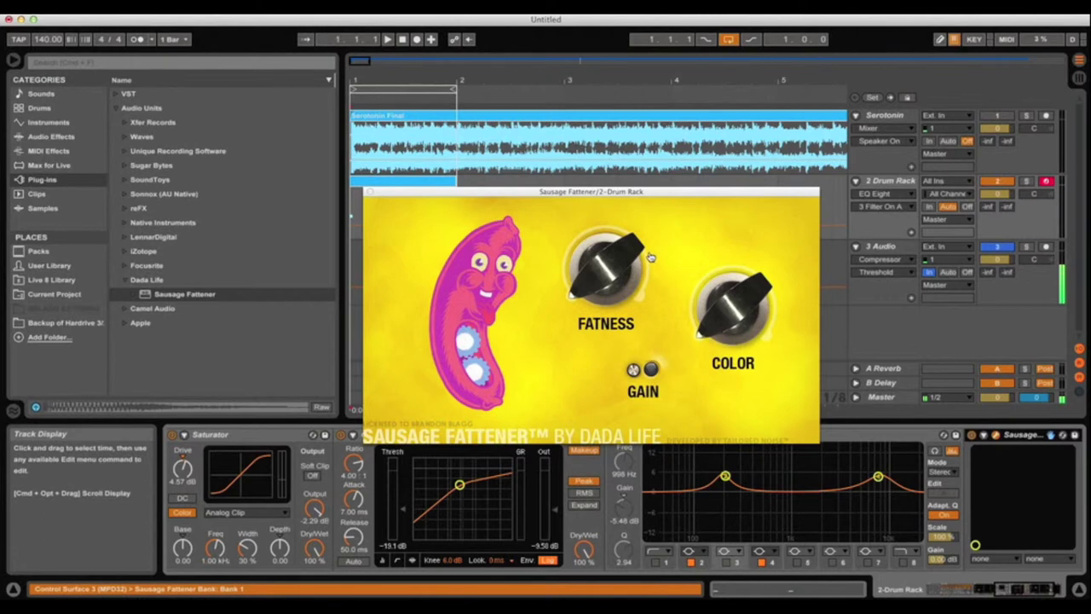
{"action": "left_click_drag", "start_coordinate": [597, 281], "coordinate": [631, 324]}
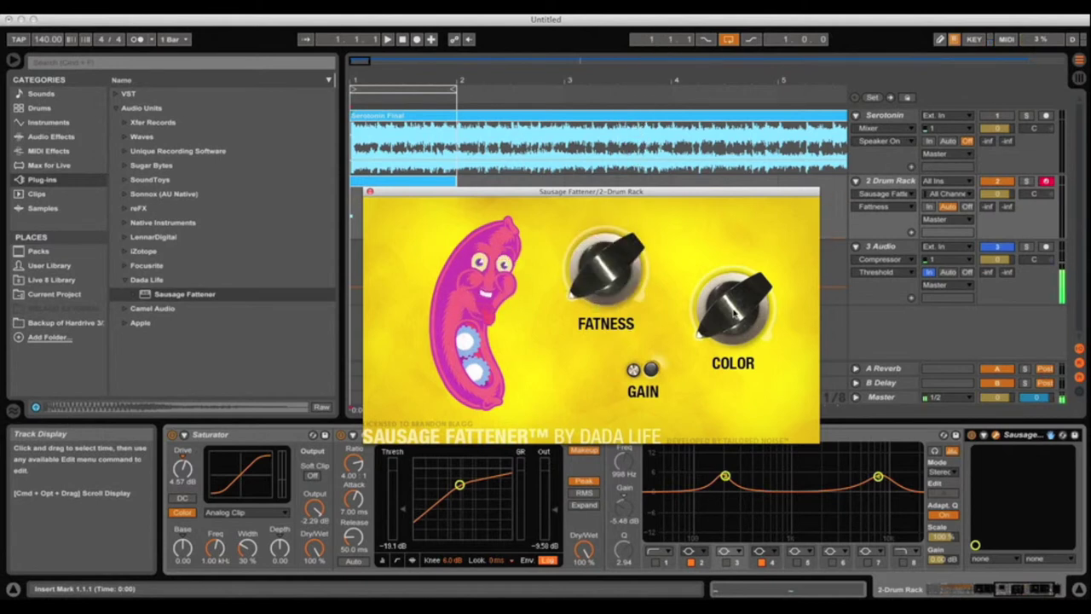
{"action": "left_click_drag", "start_coordinate": [732, 308], "coordinate": [775, 585]}
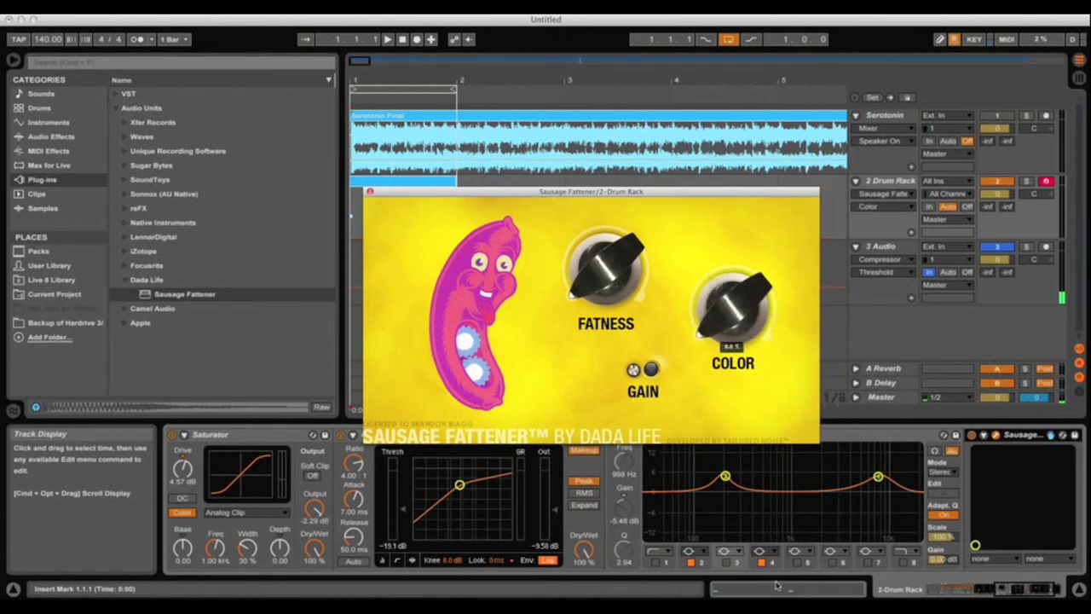
Step: While the loop plays, set the second EQ Eight's output gain to -2.00 dB and Sausage Fattener's Fatness to about 24%
{"action": "left_click", "coordinate": [388, 40]}
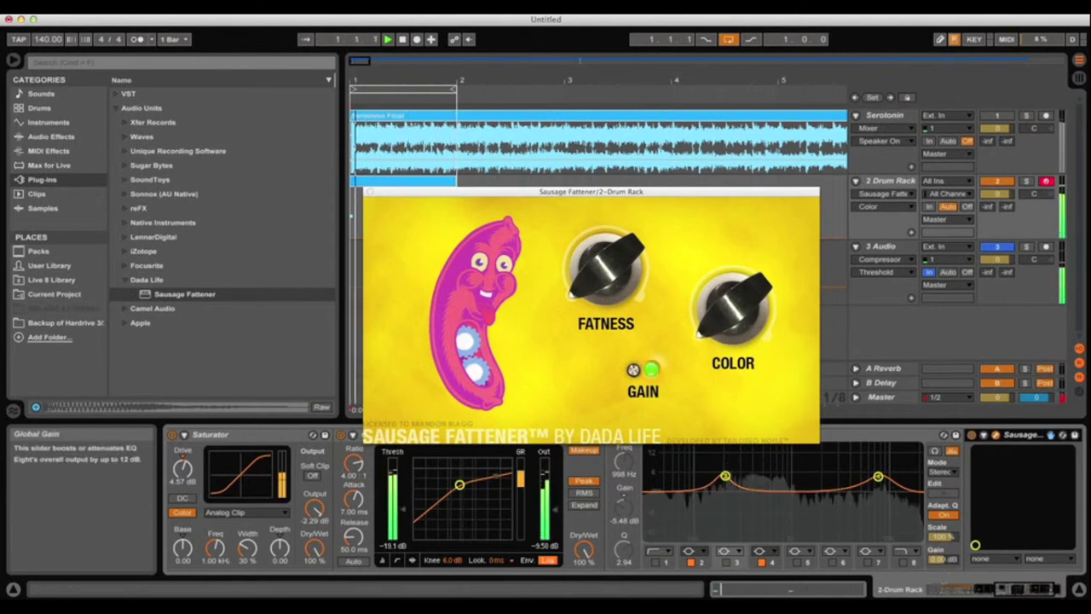
{"action": "left_click", "coordinate": [943, 559]}
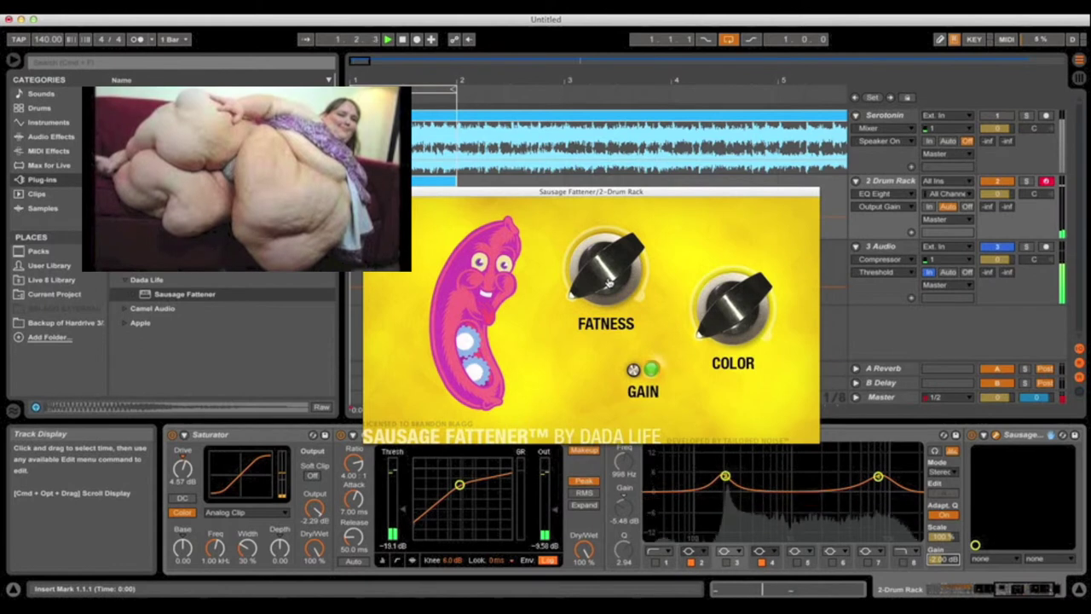
{"action": "left_click_drag", "start_coordinate": [609, 278], "coordinate": [607, 252]}
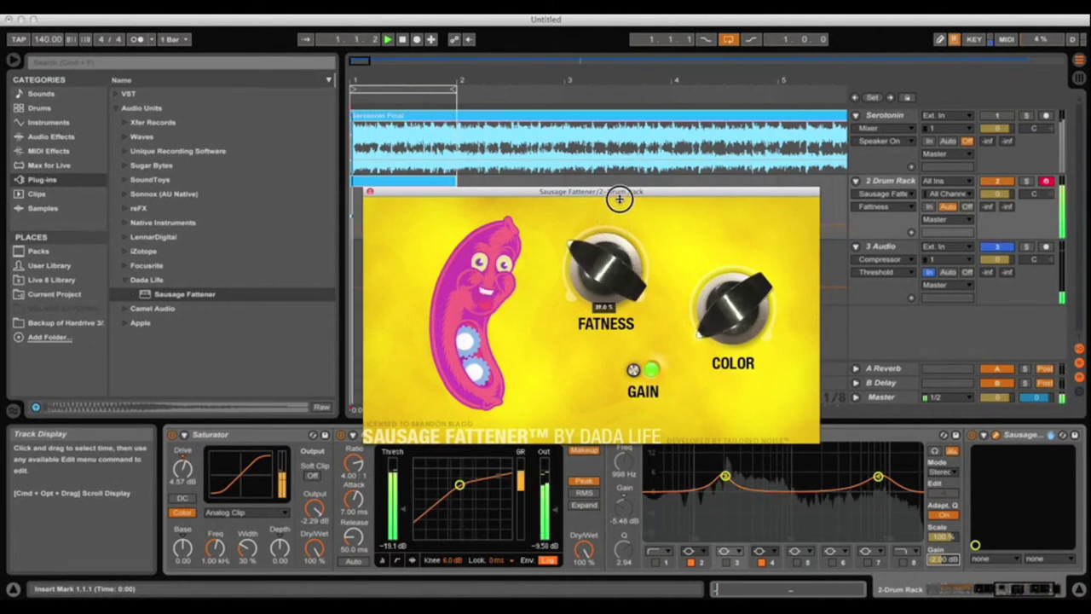
{"action": "mouse_move", "coordinate": [619, 175]}
{"action": "left_mouse_down"}
{"action": "mouse_move", "coordinate": [621, 146]}
{"action": "mouse_move", "coordinate": [611, 179]}
{"action": "left_mouse_up"}
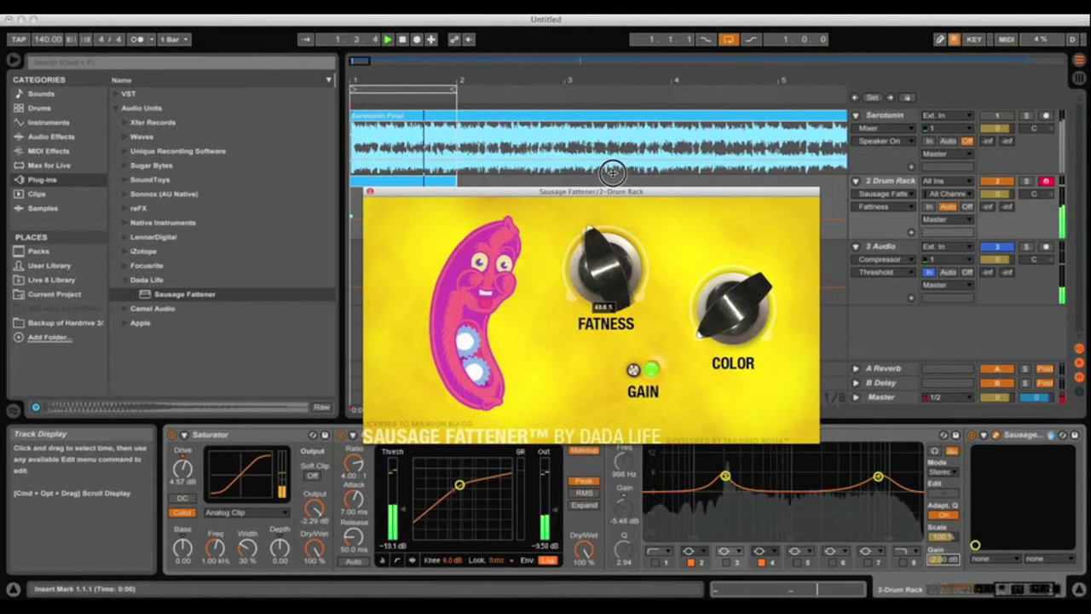
{"action": "left_click_drag", "start_coordinate": [612, 167], "coordinate": [614, 157]}
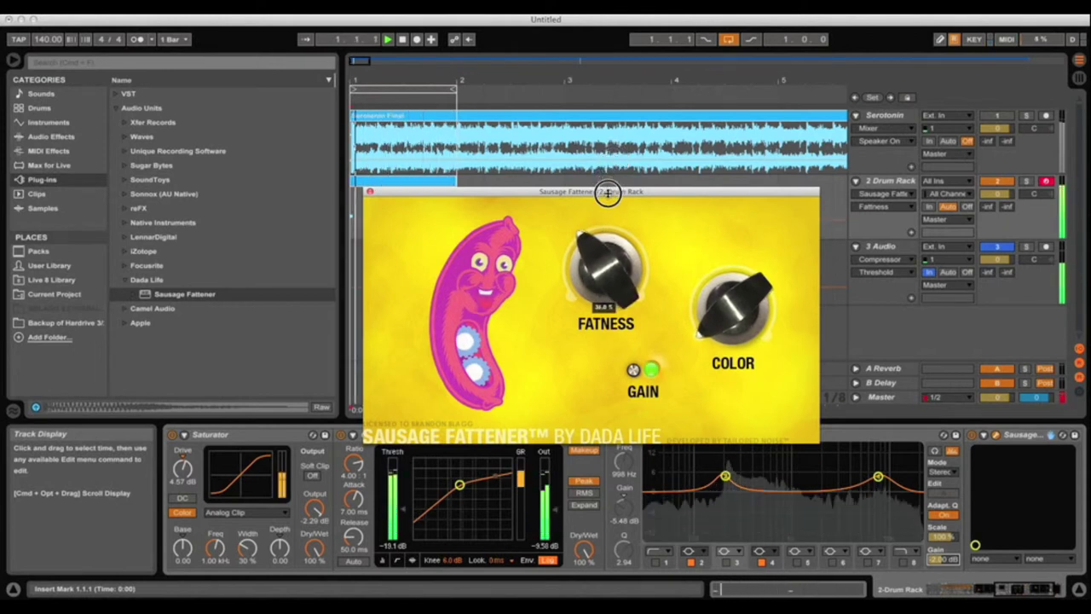
{"action": "left_click_drag", "start_coordinate": [609, 208], "coordinate": [609, 215]}
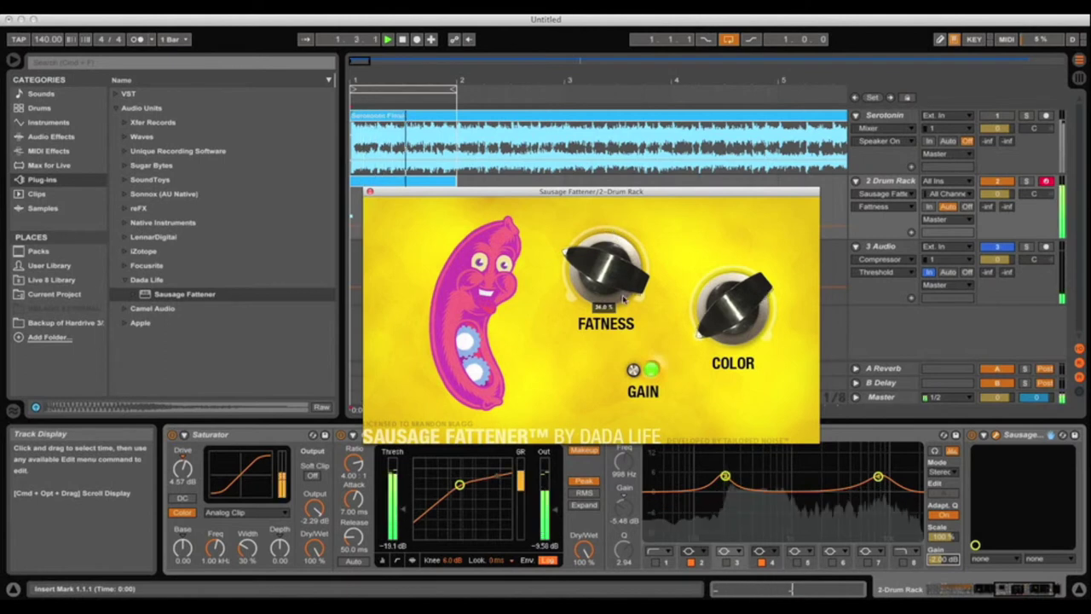
{"action": "left_click", "coordinate": [402, 39]}
Step: Close the Sausage Fattener plug-in window
{"action": "left_click", "coordinate": [428, 181]}
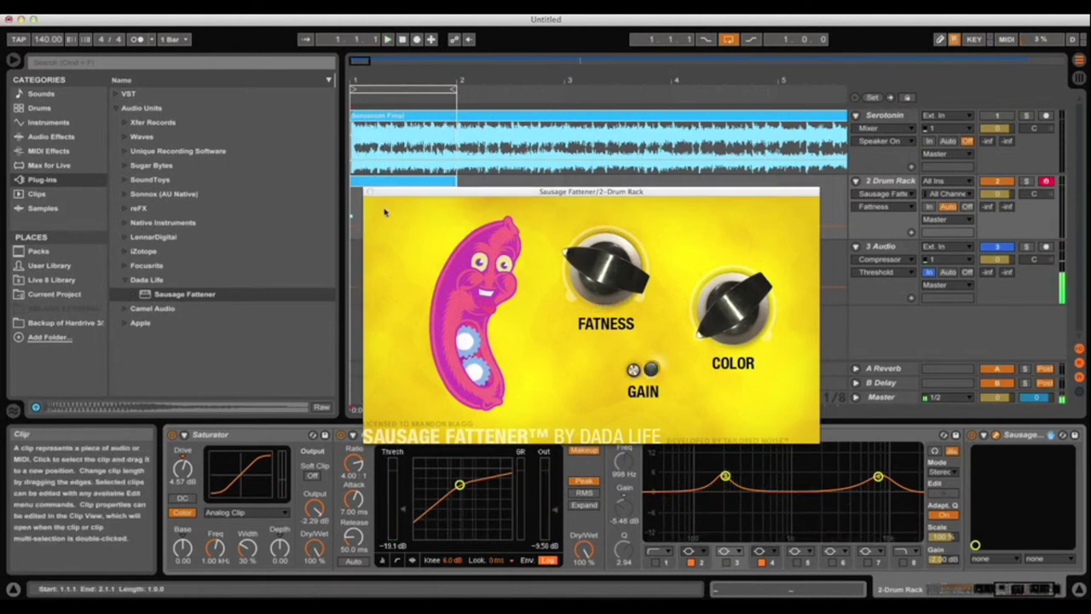
{"action": "left_click_drag", "start_coordinate": [401, 195], "coordinate": [578, 117]}
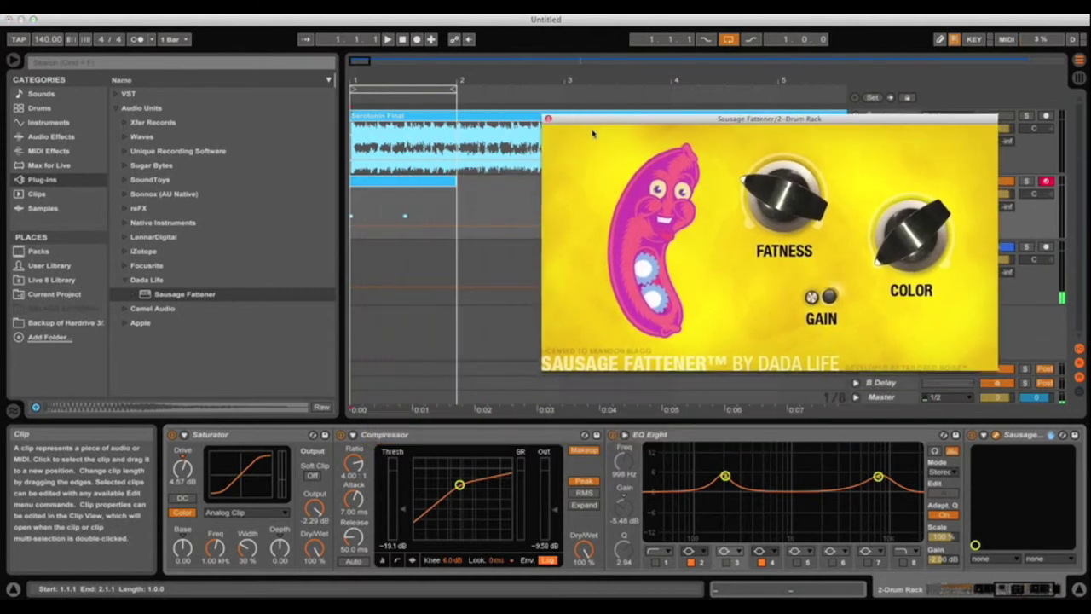
{"action": "left_click", "coordinate": [548, 119]}
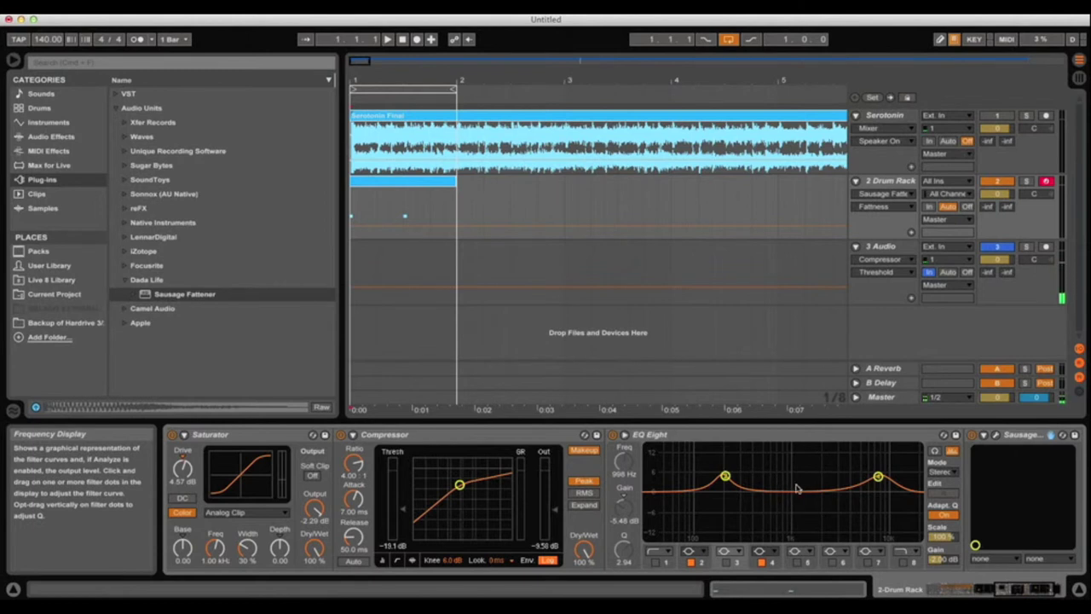
Step: Play the loop, turn the second EQ Eight's filter 3 back on and make it an -8.33 dB cut at 593 Hz with Q 2.11
{"action": "left_click", "coordinate": [388, 39]}
{"action": "left_click", "coordinate": [726, 563]}
{"action": "left_click_drag", "start_coordinate": [623, 508], "coordinate": [629, 601]}
{"action": "mouse_move", "coordinate": [623, 461]}
{"action": "left_mouse_down"}
{"action": "mouse_move", "coordinate": [623, 482]}
{"action": "mouse_move", "coordinate": [623, 431]}
{"action": "mouse_move", "coordinate": [623, 479]}
{"action": "left_mouse_up"}
{"action": "left_click_drag", "start_coordinate": [624, 547], "coordinate": [623, 535]}
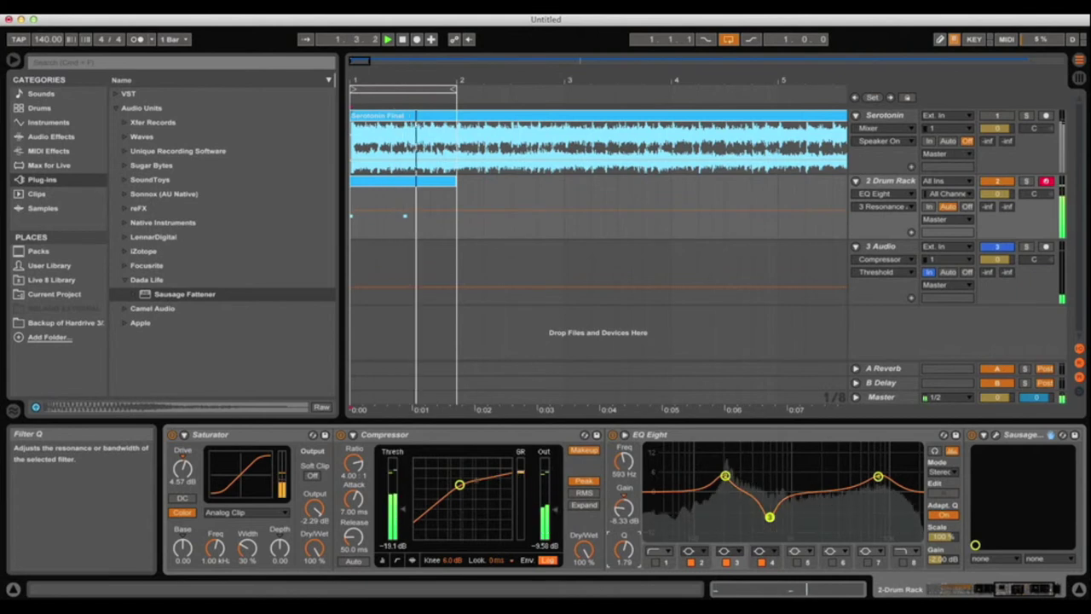
{"action": "left_click", "coordinate": [726, 563]}
{"action": "left_click", "coordinate": [725, 564]}
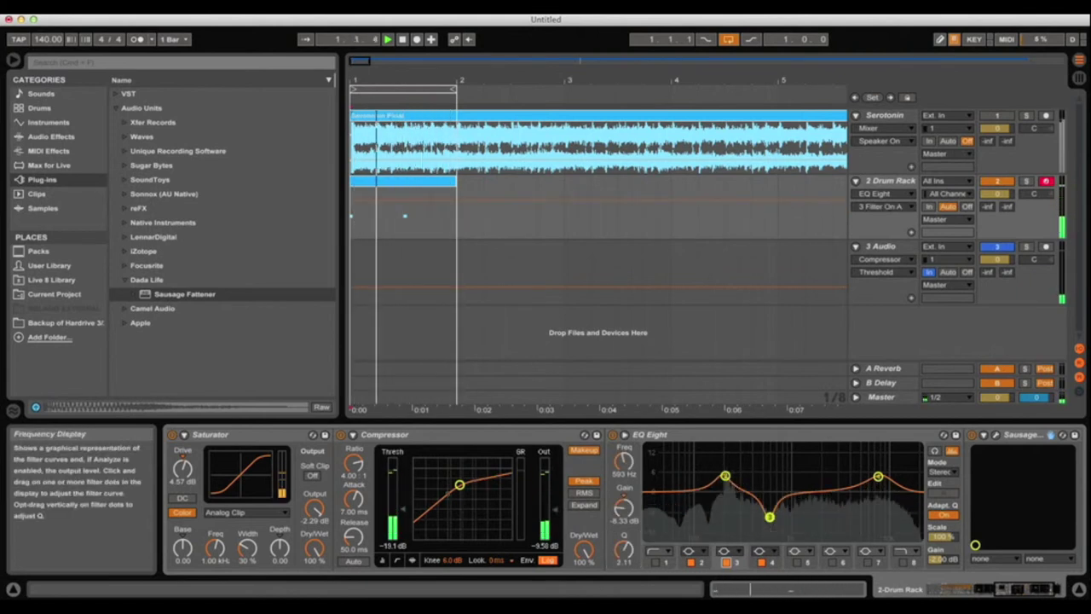
Step: Adjust the second EQ Eight's filter 2 to a 5.95 dB boost at 231 Hz with Q 1.94 during playback
{"action": "left_click_drag", "start_coordinate": [725, 476], "coordinate": [725, 457]}
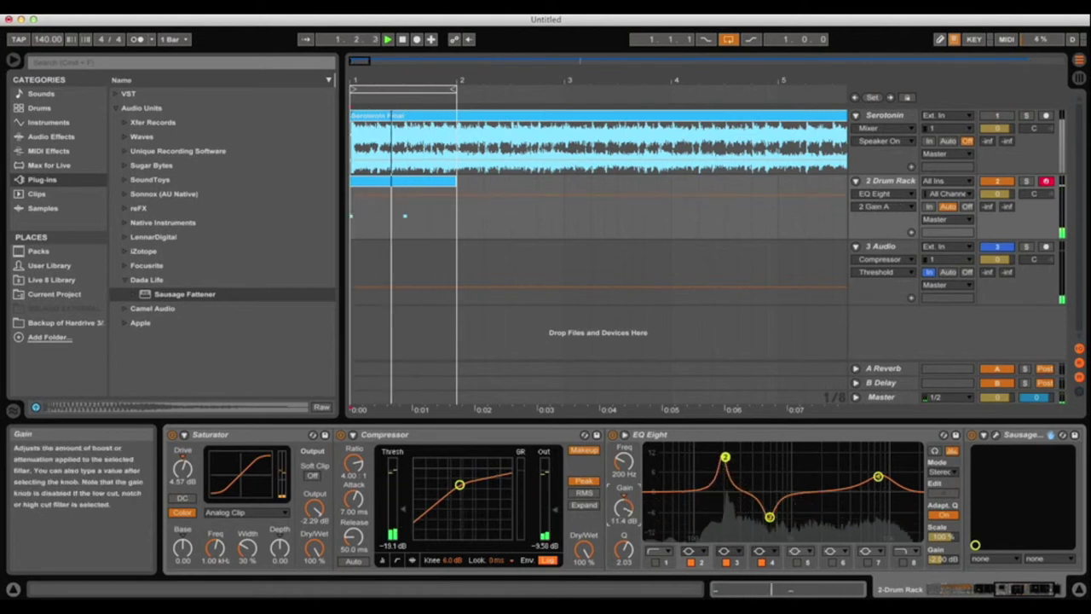
{"action": "left_click_drag", "start_coordinate": [624, 509], "coordinate": [624, 540]}
{"action": "left_click_drag", "start_coordinate": [624, 461], "coordinate": [624, 458]}
{"action": "left_click_drag", "start_coordinate": [726, 473], "coordinate": [731, 473]}
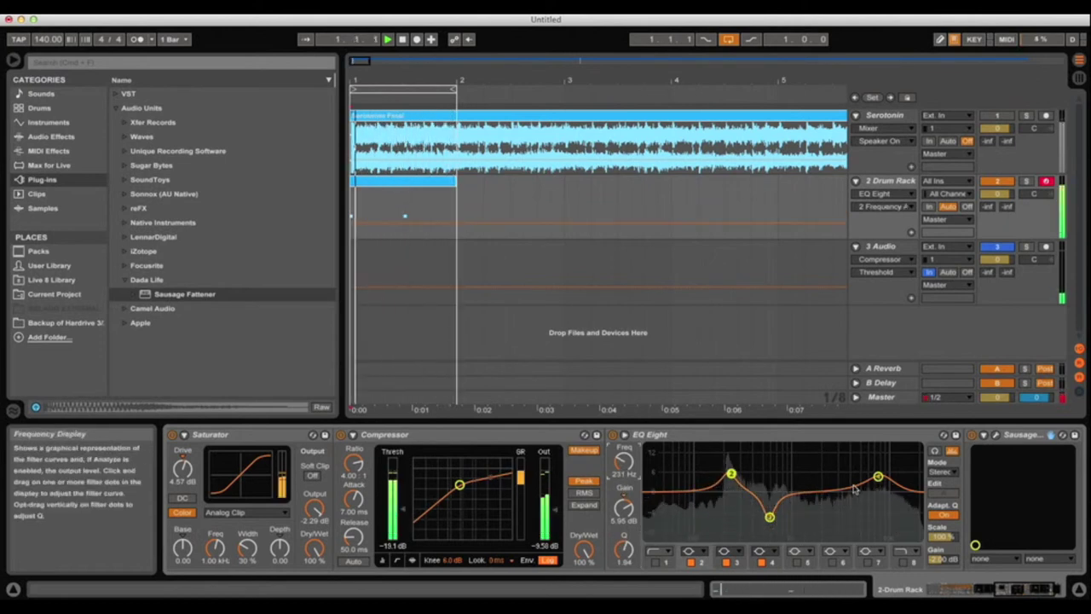
Step: Set the second EQ Eight's filter 4 to 7.33 kHz with 3.57 dB gain and Q 1.24, and stop playback
{"action": "mouse_move", "coordinate": [874, 475]}
{"action": "left_mouse_down"}
{"action": "mouse_move", "coordinate": [852, 475]}
{"action": "mouse_move", "coordinate": [901, 475]}
{"action": "mouse_move", "coordinate": [874, 483]}
{"action": "left_mouse_up"}
{"action": "left_click_drag", "start_coordinate": [624, 507], "coordinate": [624, 503]}
{"action": "left_click_drag", "start_coordinate": [624, 549], "coordinate": [624, 543]}
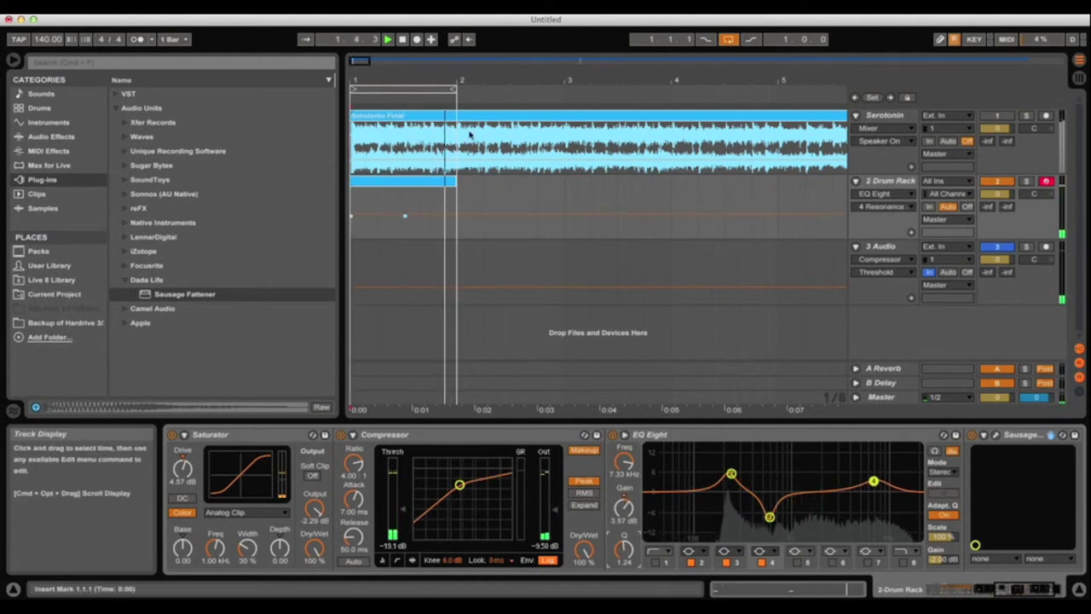
{"action": "left_click", "coordinate": [402, 39]}
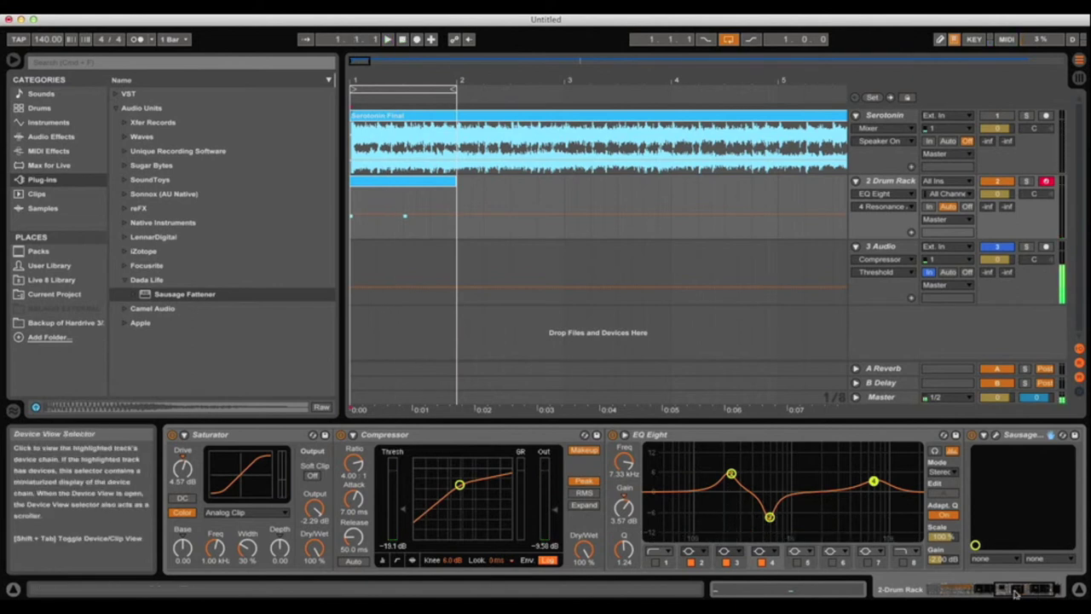
Step: Group the snare's effects from the first EQ Eight through Sausage Fattener into an Audio Effect Rack
{"action": "mouse_move", "coordinate": [1019, 590]}
{"action": "left_mouse_down"}
{"action": "mouse_move", "coordinate": [1044, 590]}
{"action": "mouse_move", "coordinate": [989, 590]}
{"action": "mouse_move", "coordinate": [1023, 590]}
{"action": "left_mouse_up"}
{"action": "left_click", "coordinate": [536, 436]}
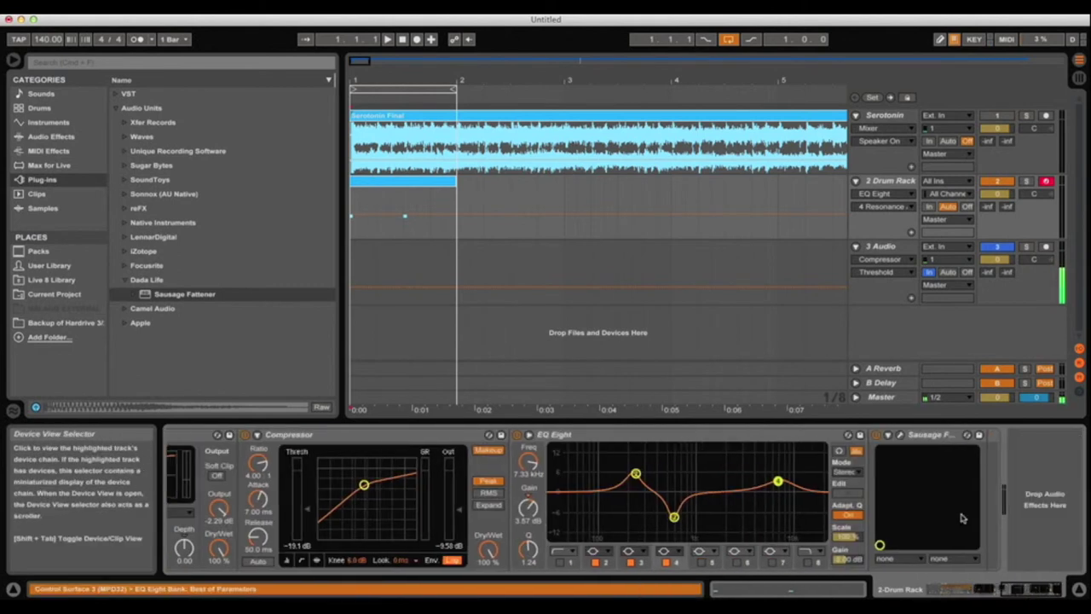
{"action": "left_click", "coordinate": [923, 435]}
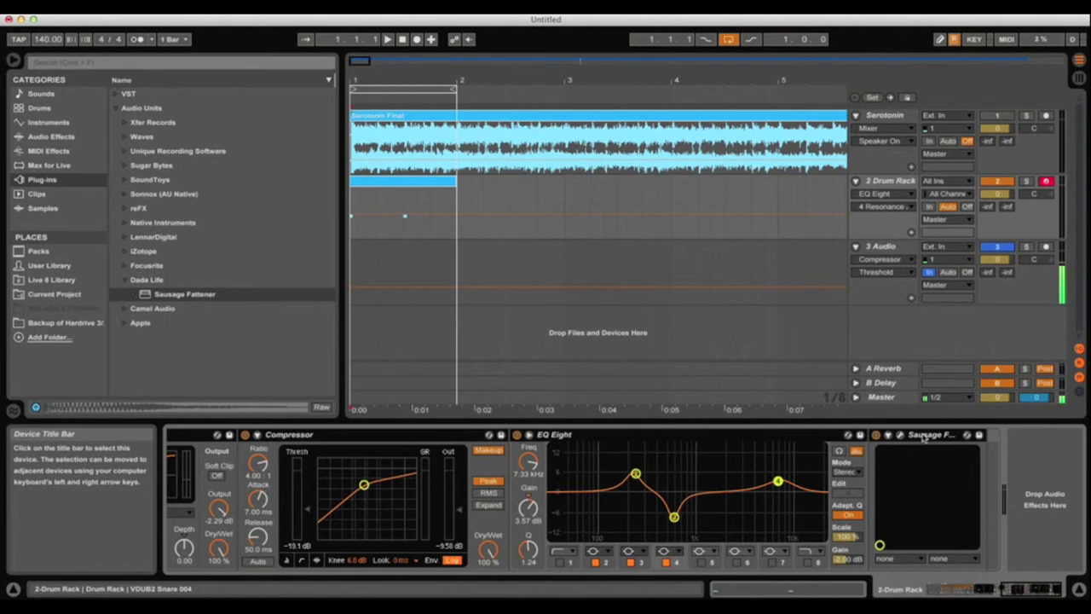
{"action": "key", "text": "super+g"}
{"action": "left_click_drag", "start_coordinate": [1018, 589], "coordinate": [1001, 593]}
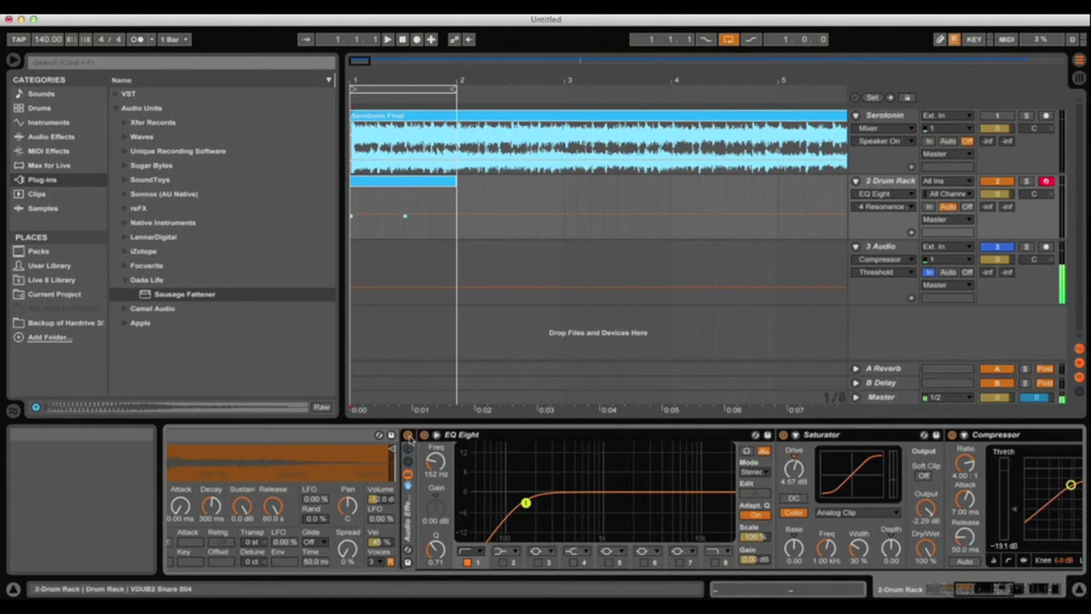
Step: Play the loop with the Audio Effect Rack bypassed and active to compare the snare, leave the rack on and stop playback
{"action": "left_click", "coordinate": [408, 434]}
{"action": "left_click", "coordinate": [388, 40]}
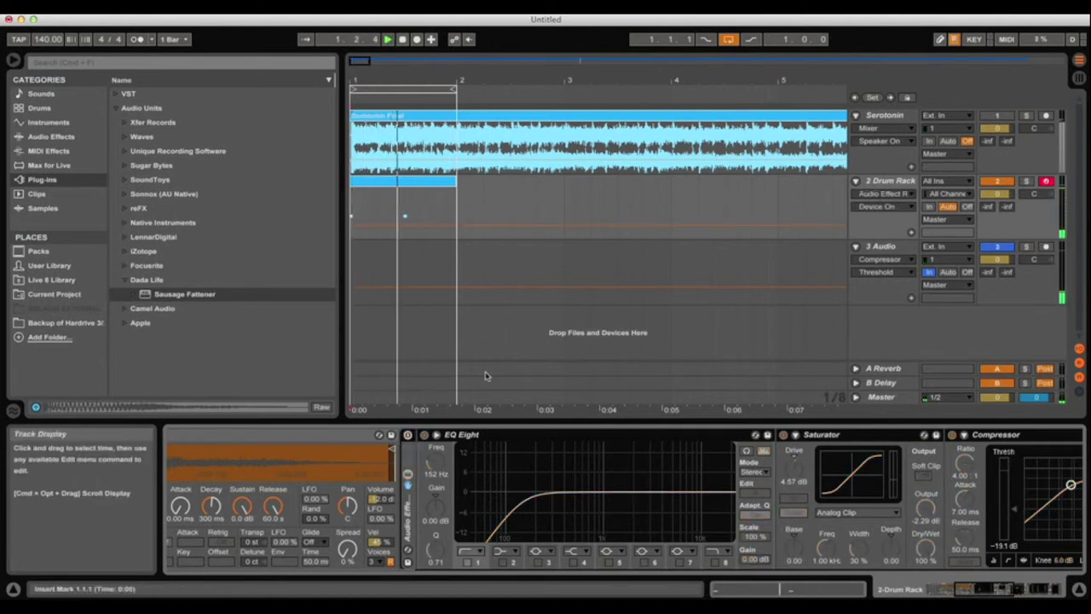
{"action": "left_click", "coordinate": [408, 435]}
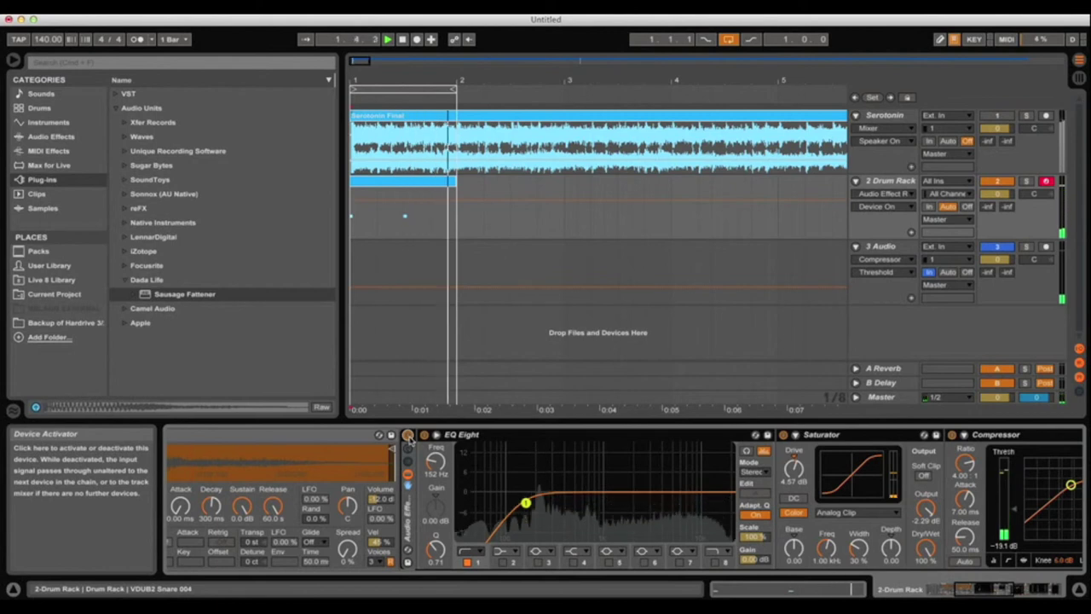
{"action": "left_click", "coordinate": [409, 434]}
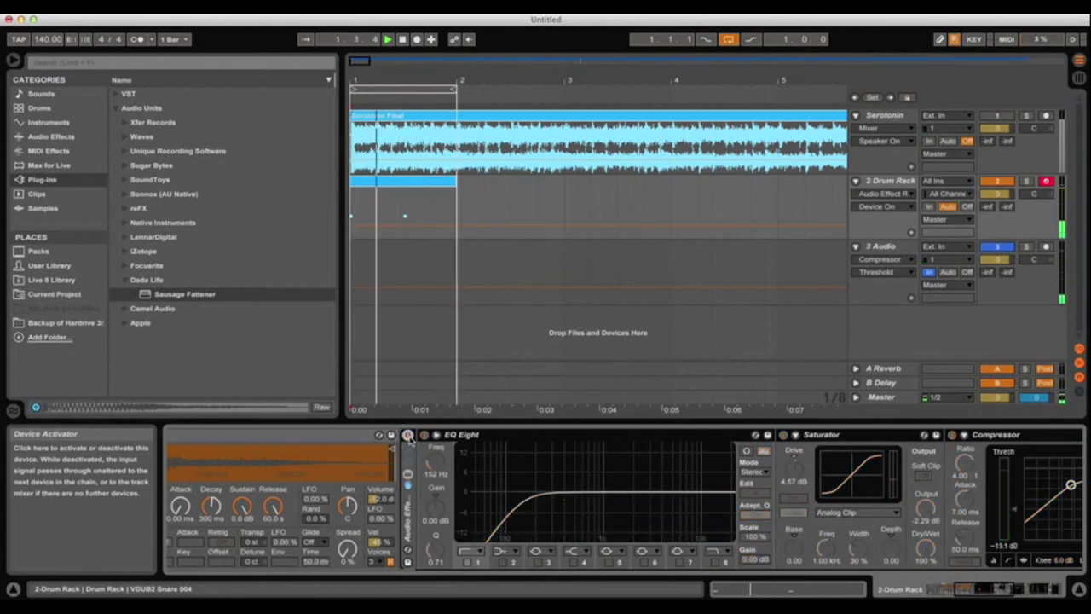
{"action": "left_click", "coordinate": [402, 39]}
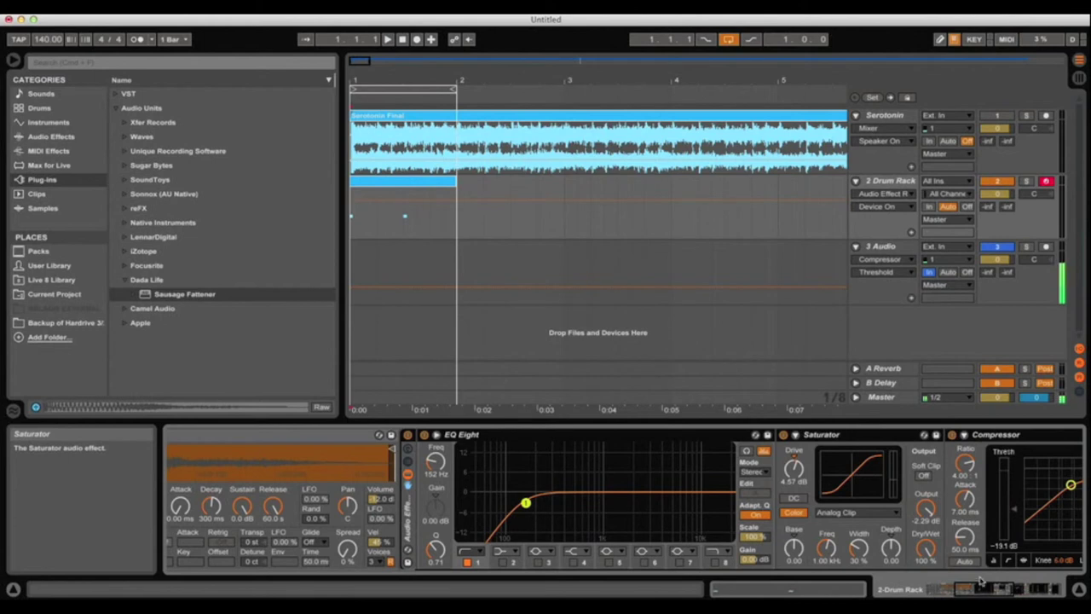
{"action": "left_click_drag", "start_coordinate": [978, 589], "coordinate": [1026, 588]}
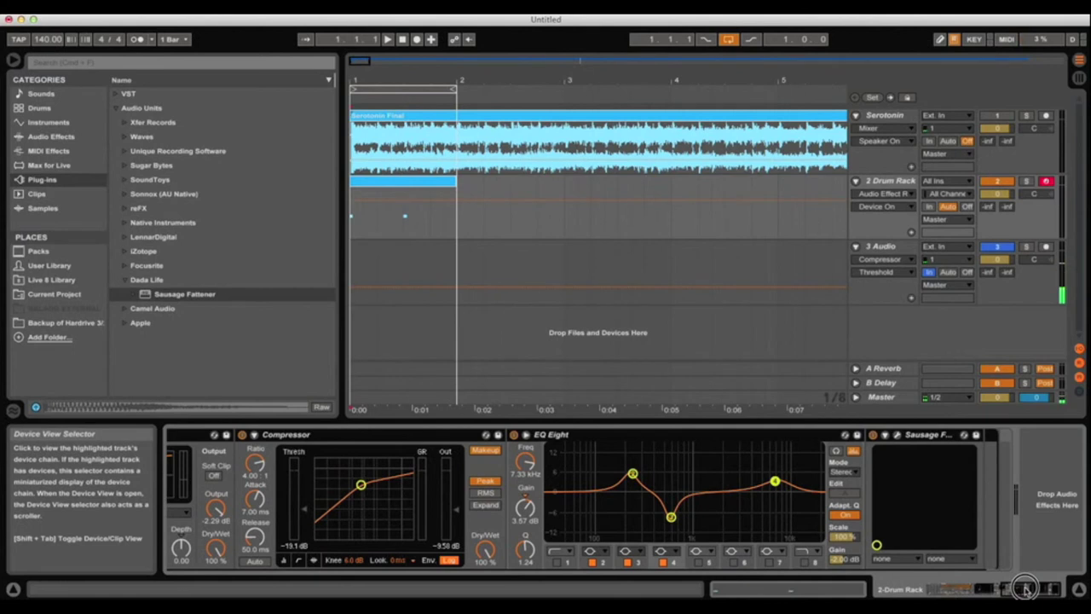
{"action": "left_click_drag", "start_coordinate": [1025, 588], "coordinate": [963, 588]}
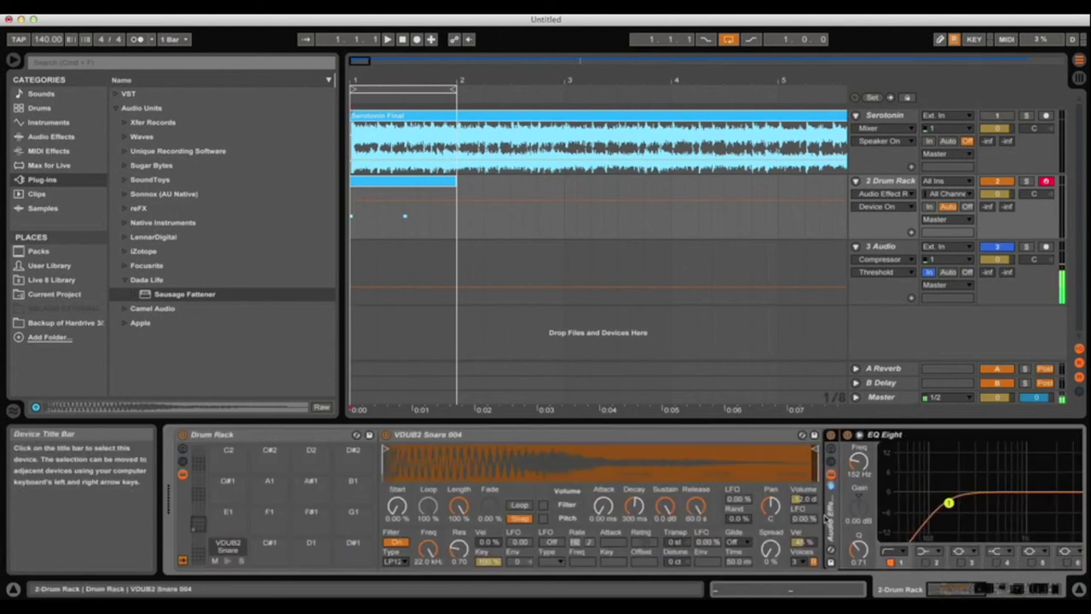
{"action": "left_click_drag", "start_coordinate": [963, 586], "coordinate": [1004, 587]}
Step: Activate the Serotonin track and deactivate the Drum Rack track
{"action": "left_click_drag", "start_coordinate": [713, 78], "coordinate": [714, 38]}
{"action": "left_click_drag", "start_coordinate": [531, 85], "coordinate": [531, 80]}
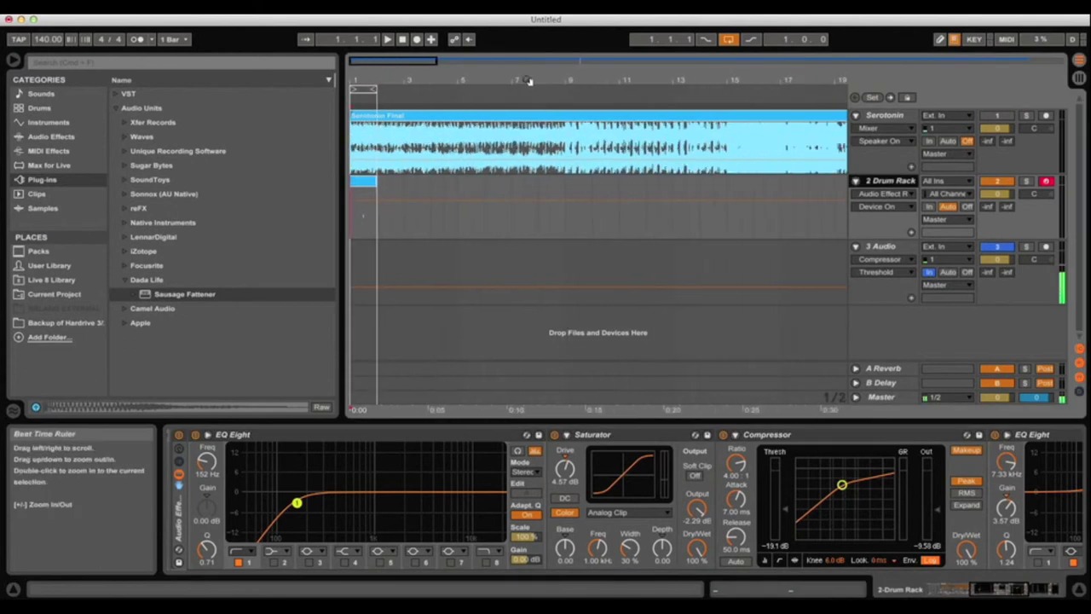
{"action": "left_click_drag", "start_coordinate": [804, 79], "coordinate": [804, 53]}
{"action": "key", "text": "minus"}
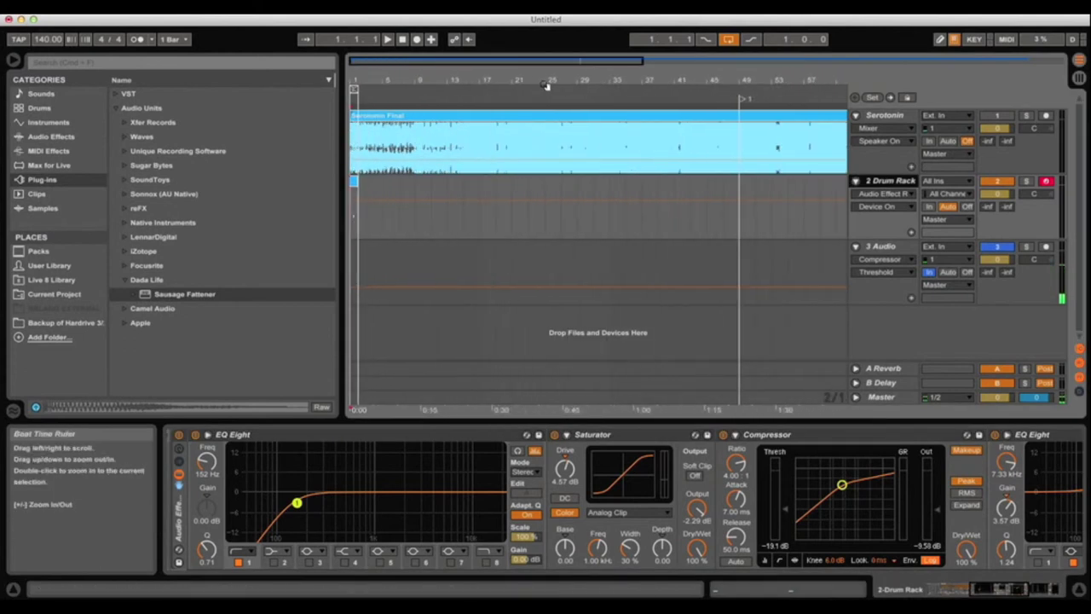
{"action": "left_click_drag", "start_coordinate": [747, 76], "coordinate": [662, 101]}
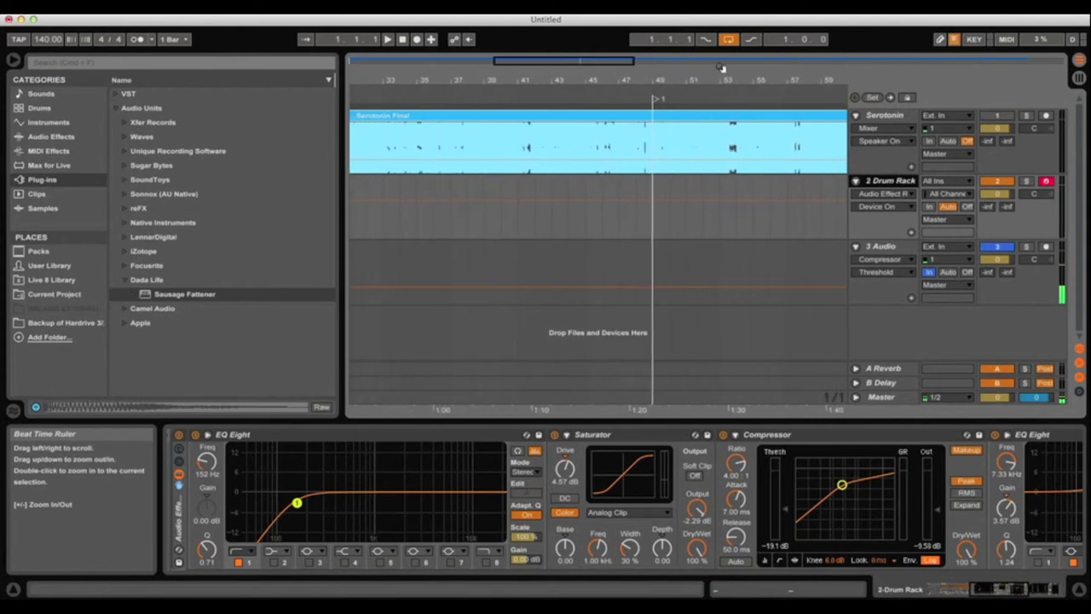
{"action": "left_click", "coordinate": [997, 116]}
{"action": "left_click", "coordinate": [997, 182]}
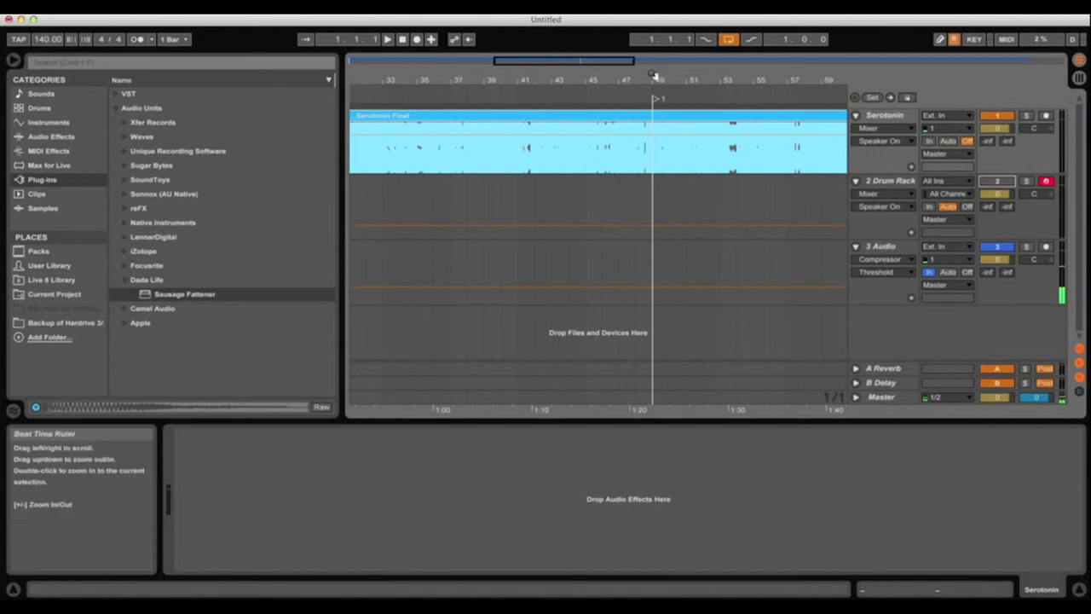
Step: Start playback of the Serotonin track from locator 1 at bar 49 and deactivate the 3 Audio track
{"action": "left_click_drag", "start_coordinate": [689, 101], "coordinate": [686, 121]}
{"action": "left_click_drag", "start_coordinate": [588, 74], "coordinate": [579, 75]}
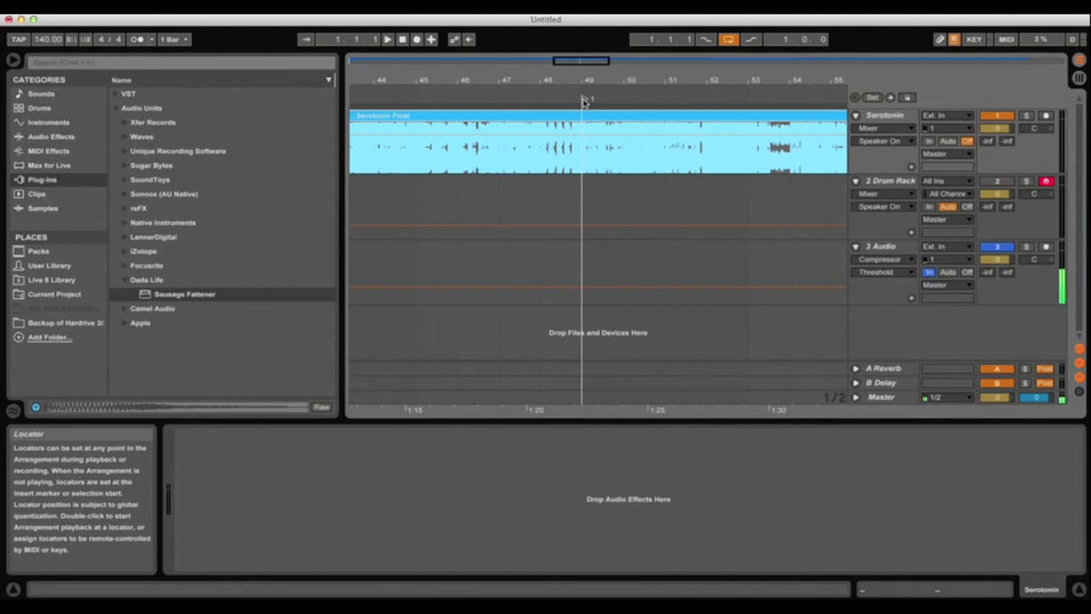
{"action": "double_click", "coordinate": [584, 101]}
{"action": "left_click", "coordinate": [998, 246]}
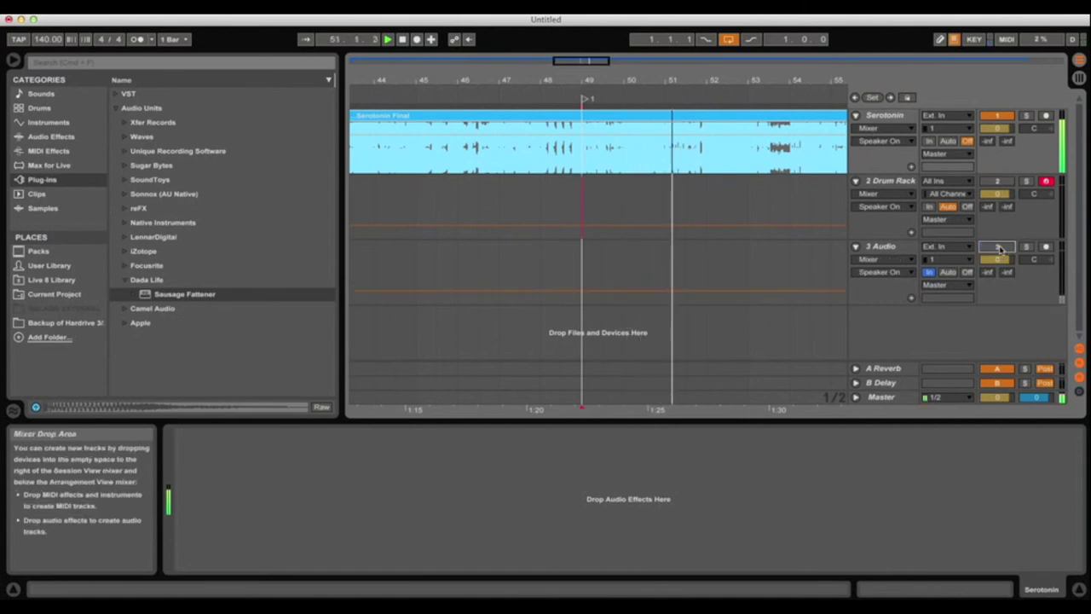